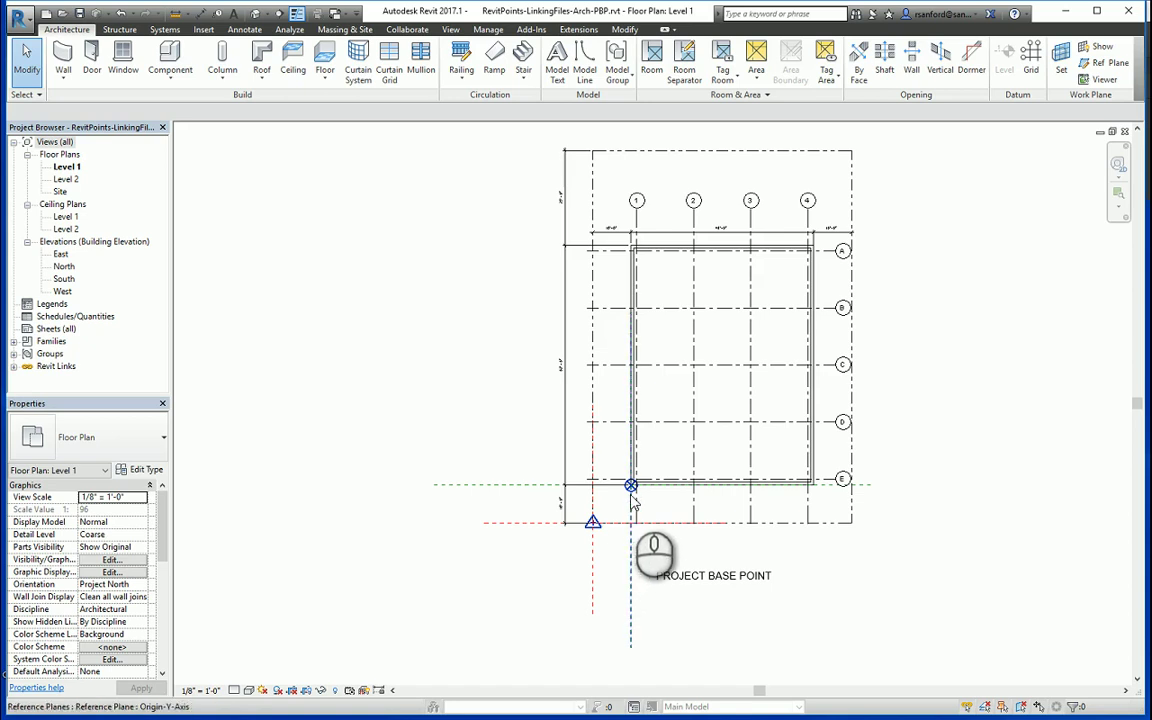
- Zoom in near grid E/1 and select the project base point, showing N/S 10' 0", E/W 10' 0"
scroll(619, 500, "up", 3)
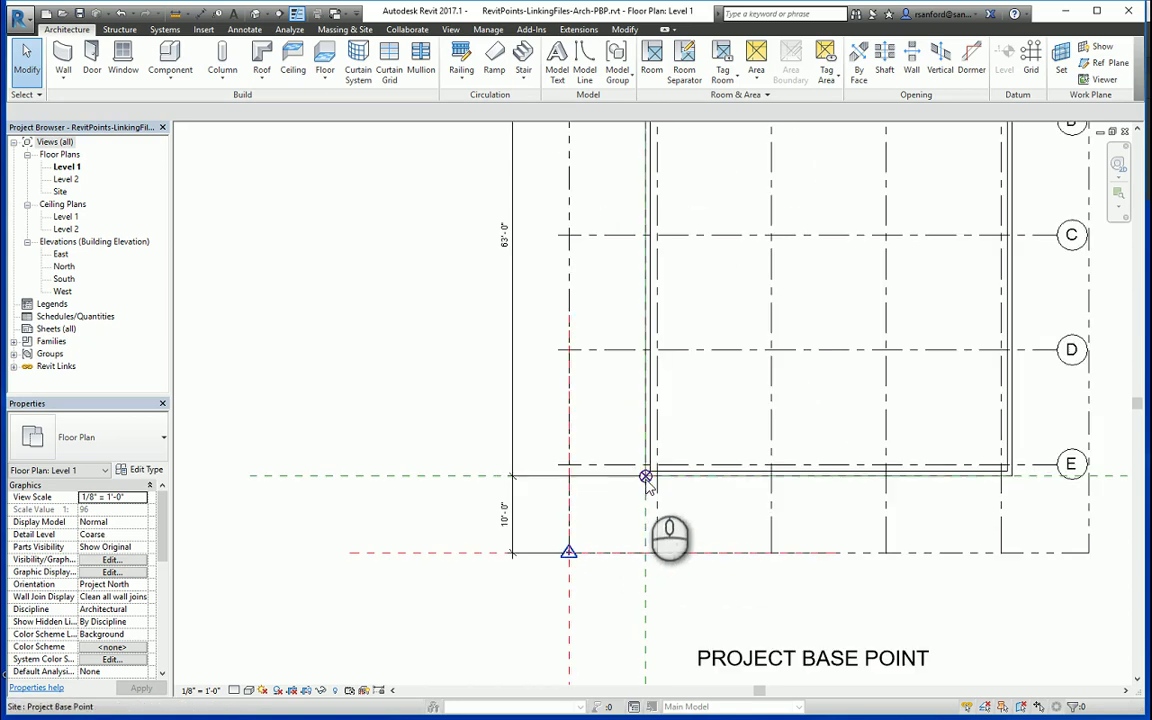
left_click(645, 477)
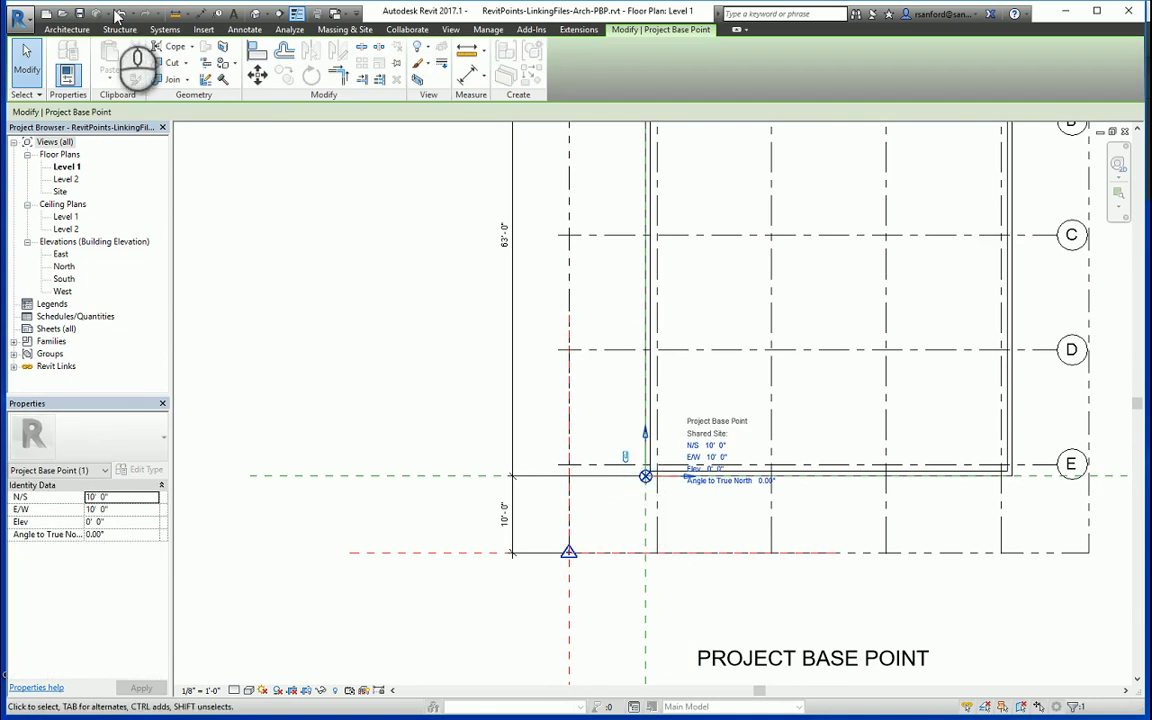
- Make a first move of the project base point, then cancel it
left_click(257, 77)
left_click(386, 410)
left_click(413, 352)
scroll(418, 428, "down", 3)
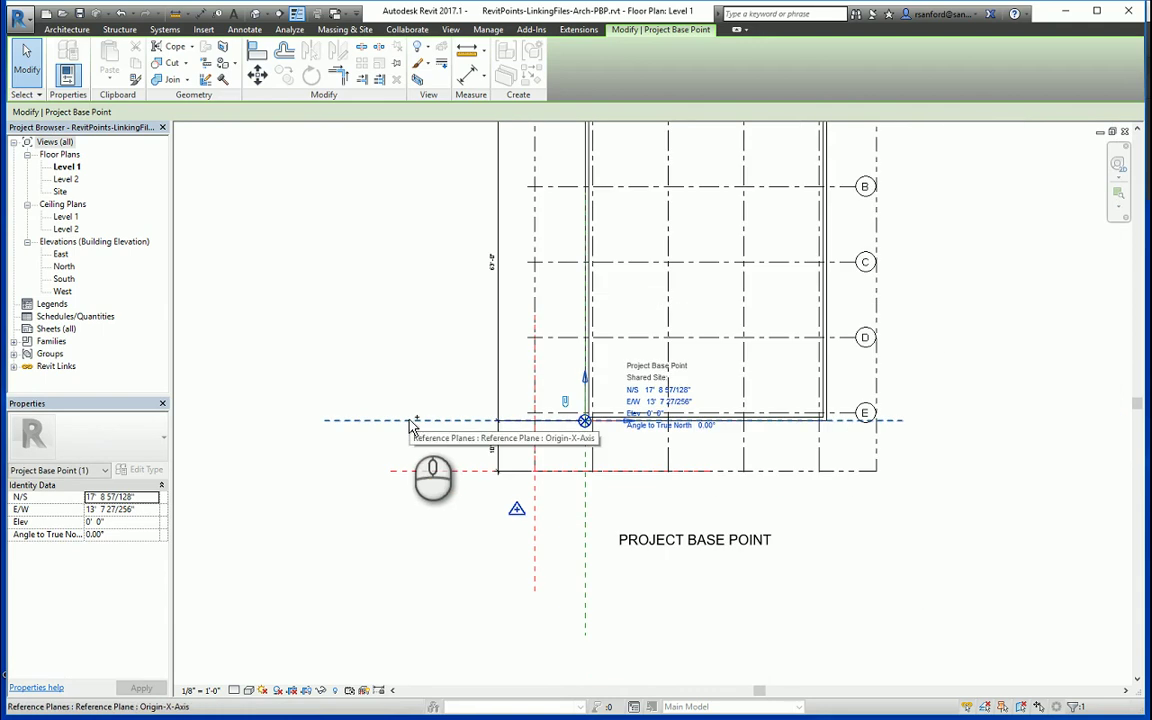
key("Escape")
scroll(410, 425, "up", 2)
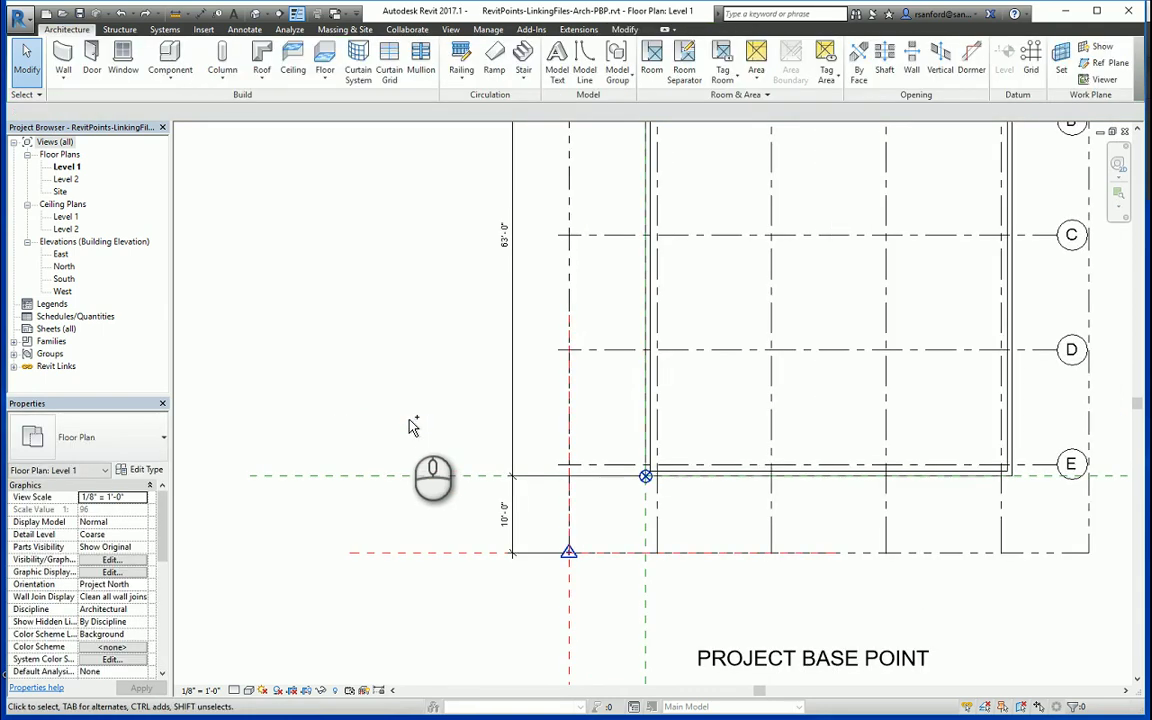
- Reselect the project base point and move it up and to the right
left_click(646, 477)
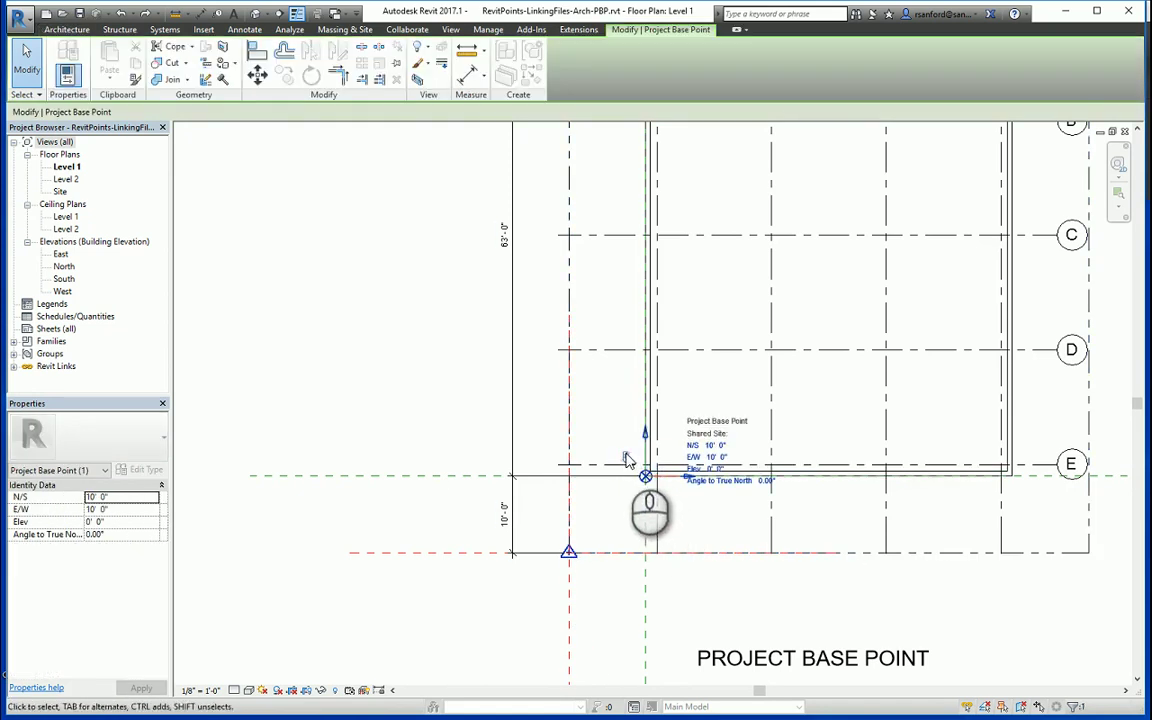
left_click(257, 75)
left_click(386, 360)
left_click(450, 321)
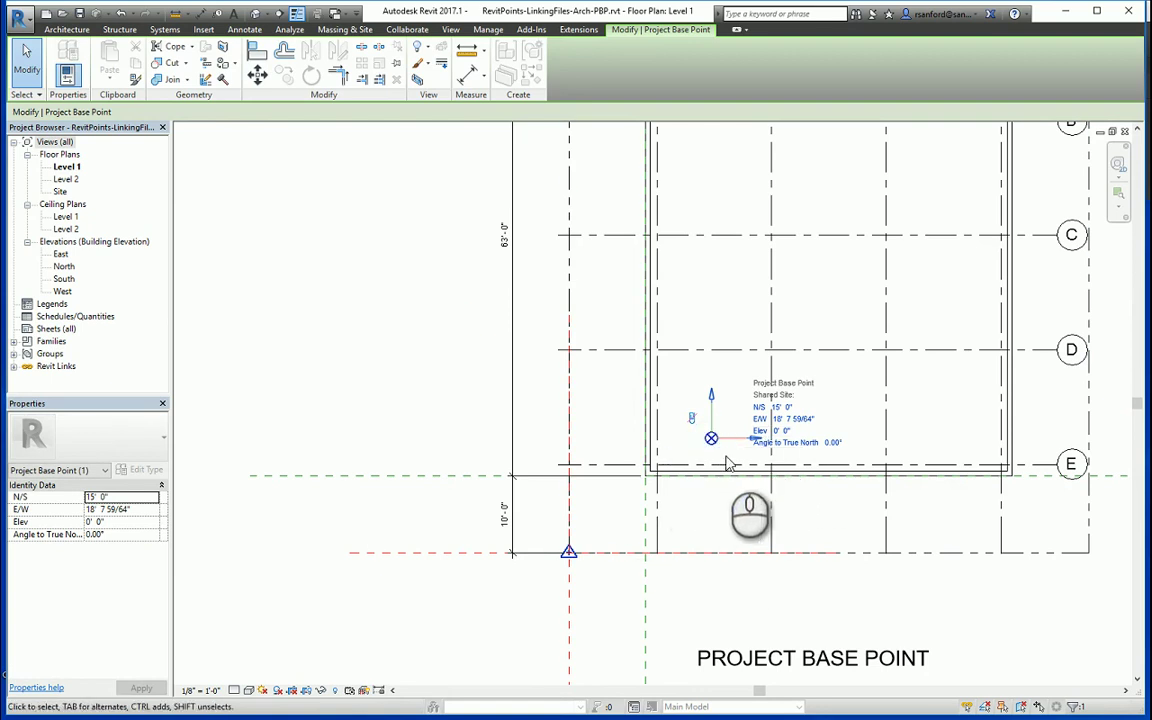
- Move the base point onto grid intersection 2/D (N/S 26' 6", E/W 26' 6") and deselect it
left_click(257, 78)
left_click(735, 442)
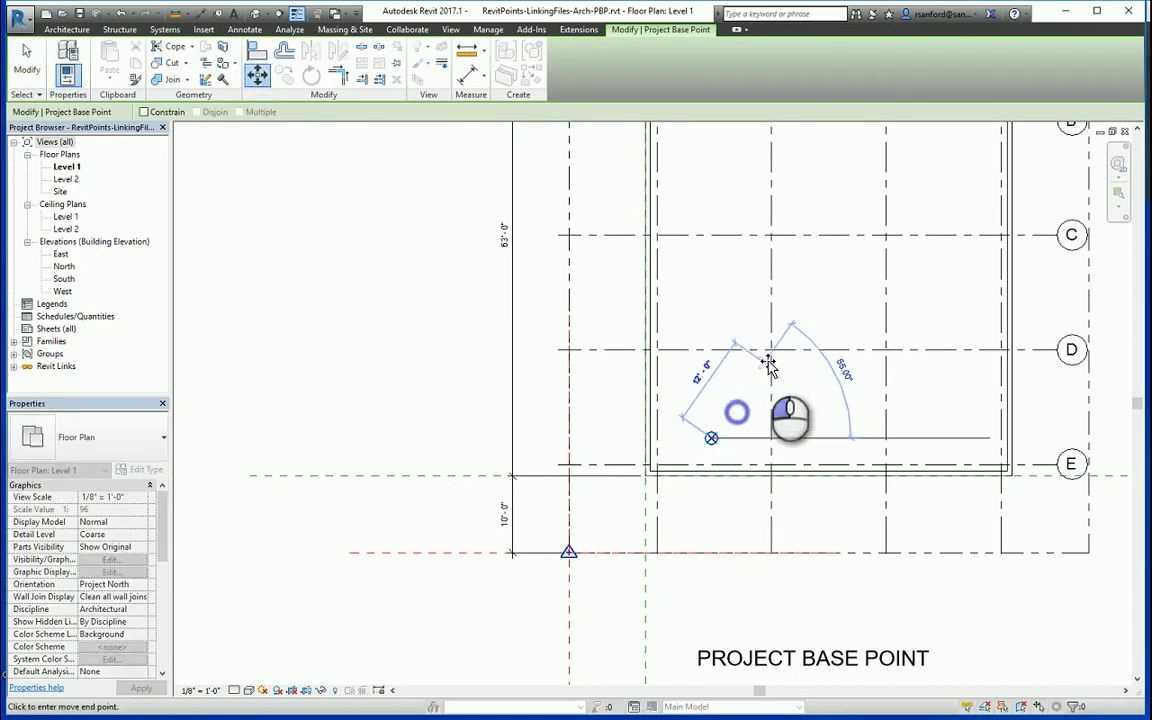
left_click(773, 350)
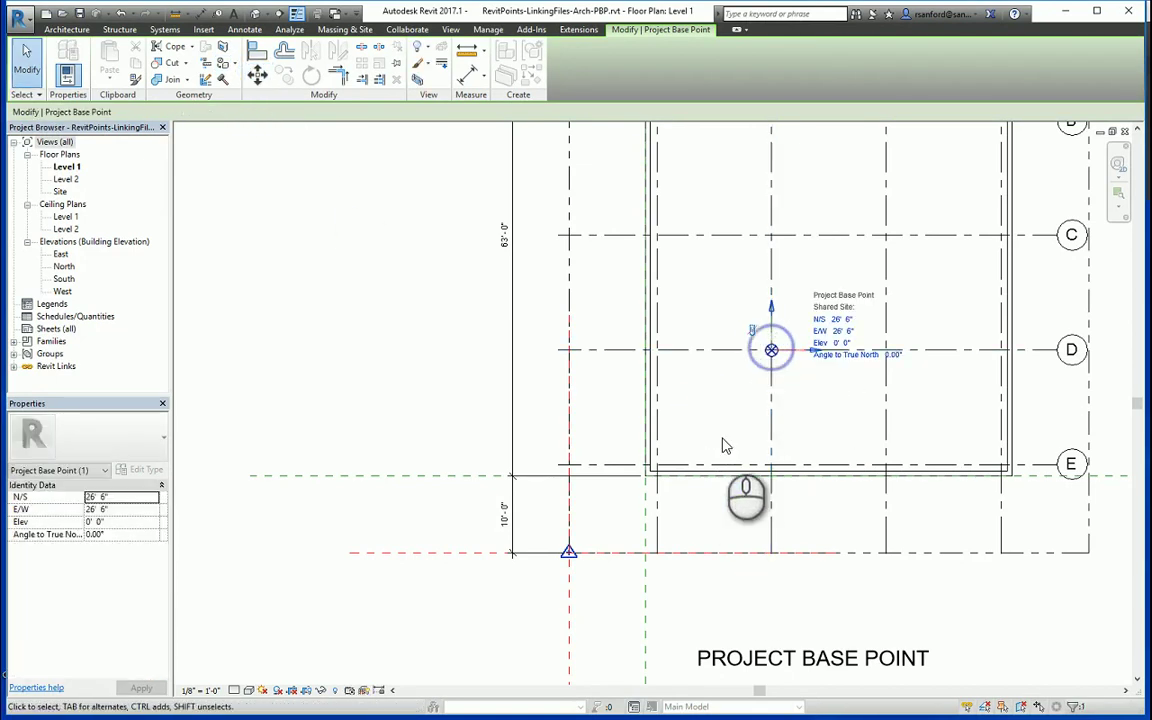
scroll(668, 335, "down", 3)
scroll(728, 401, "up", 3)
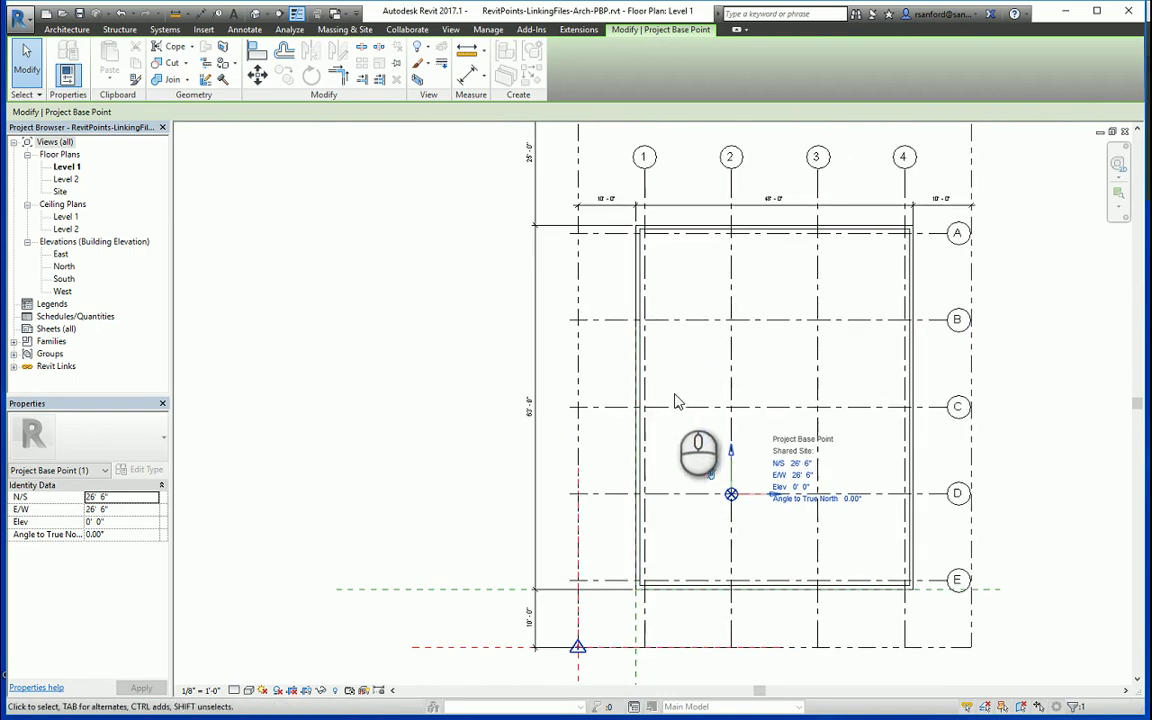
left_click(668, 455)
middle_click_drag(591, 452, 588, 450)
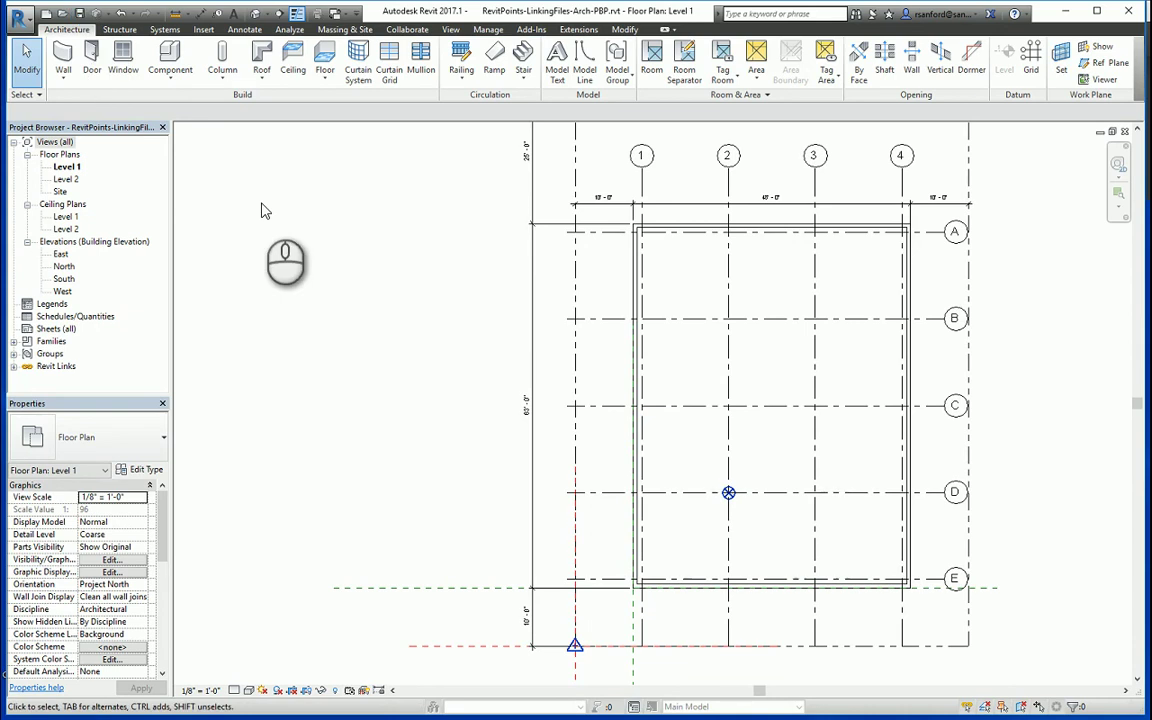
- Close the Arch-PBP Level 1 view and open the StrGrid-PBP project from Recent Files
left_click(1125, 132)
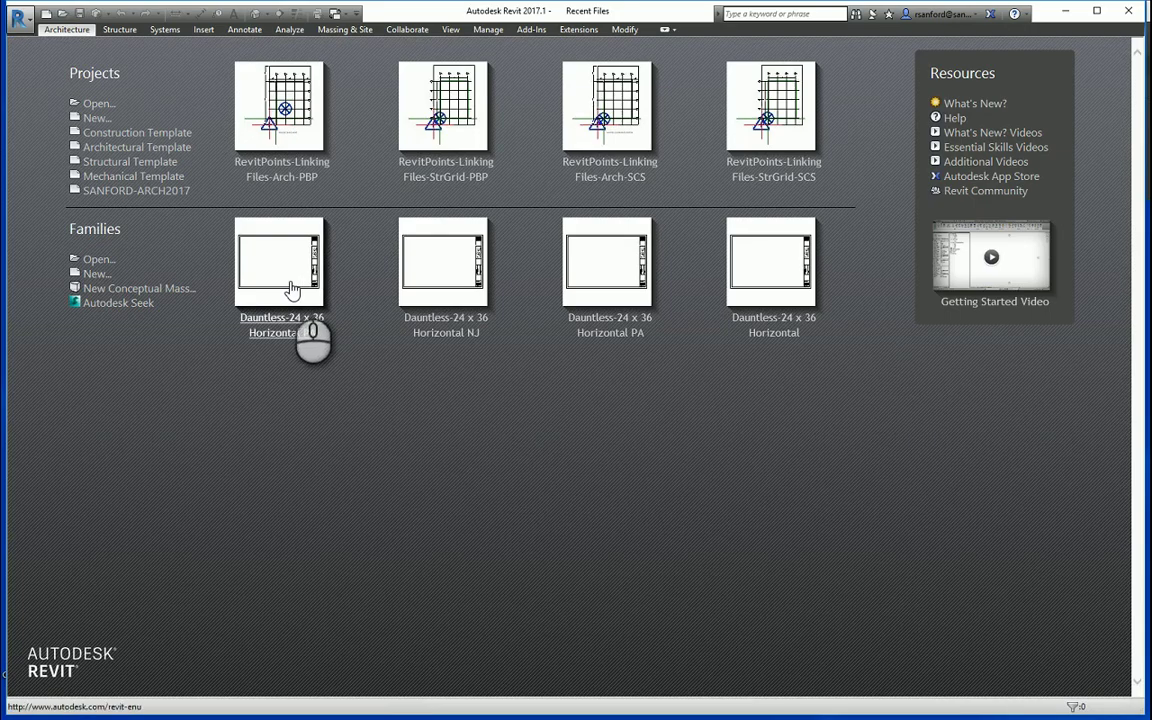
left_click(448, 133)
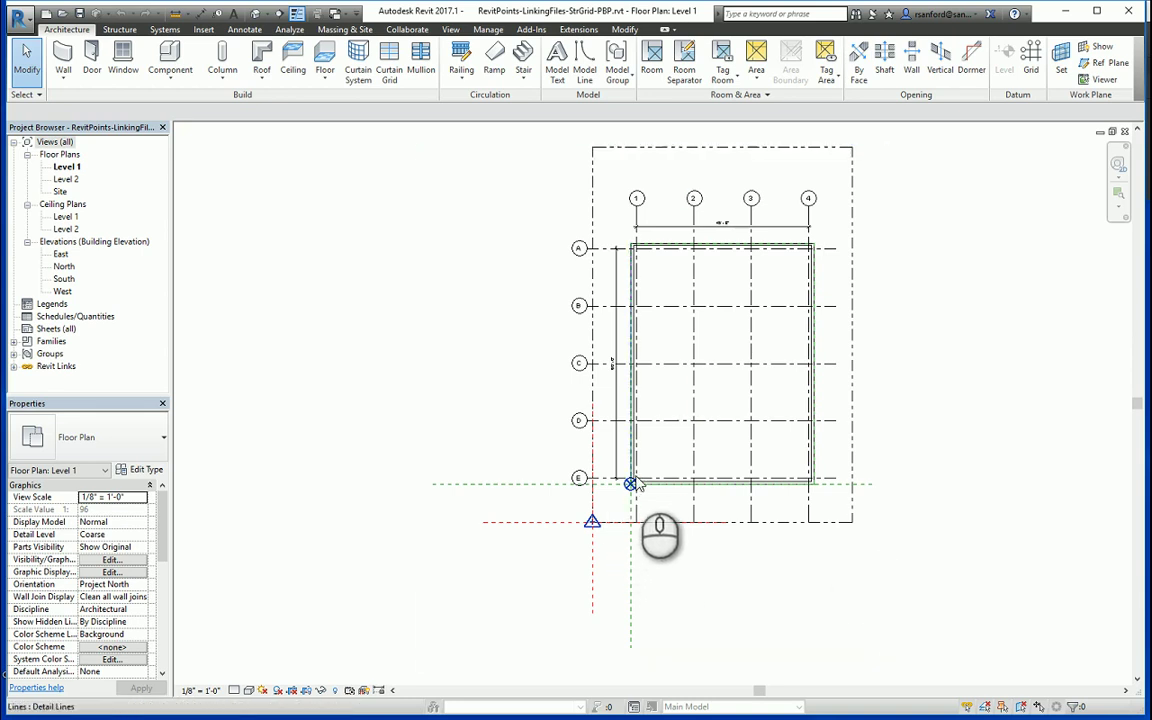
- Zoom and pan the StrGrid-PBP plan to fit the whole grid in view
scroll(635, 497, "up", 3)
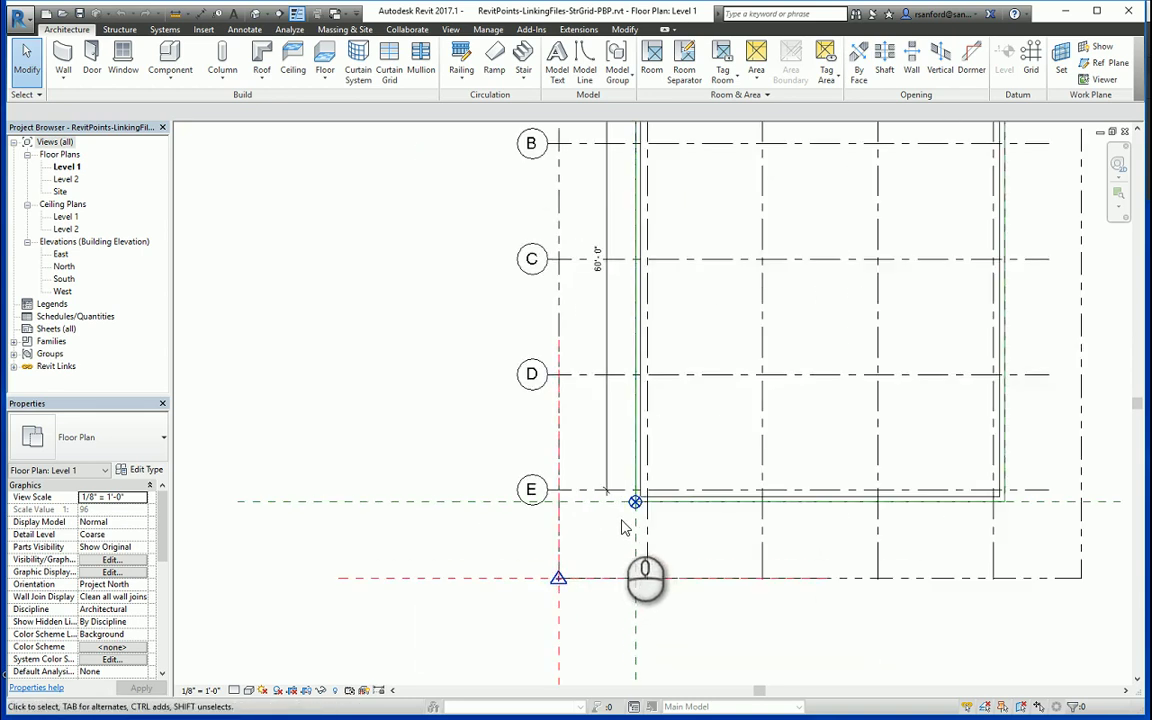
scroll(641, 497, "up", 2)
scroll(638, 498, "down", 2)
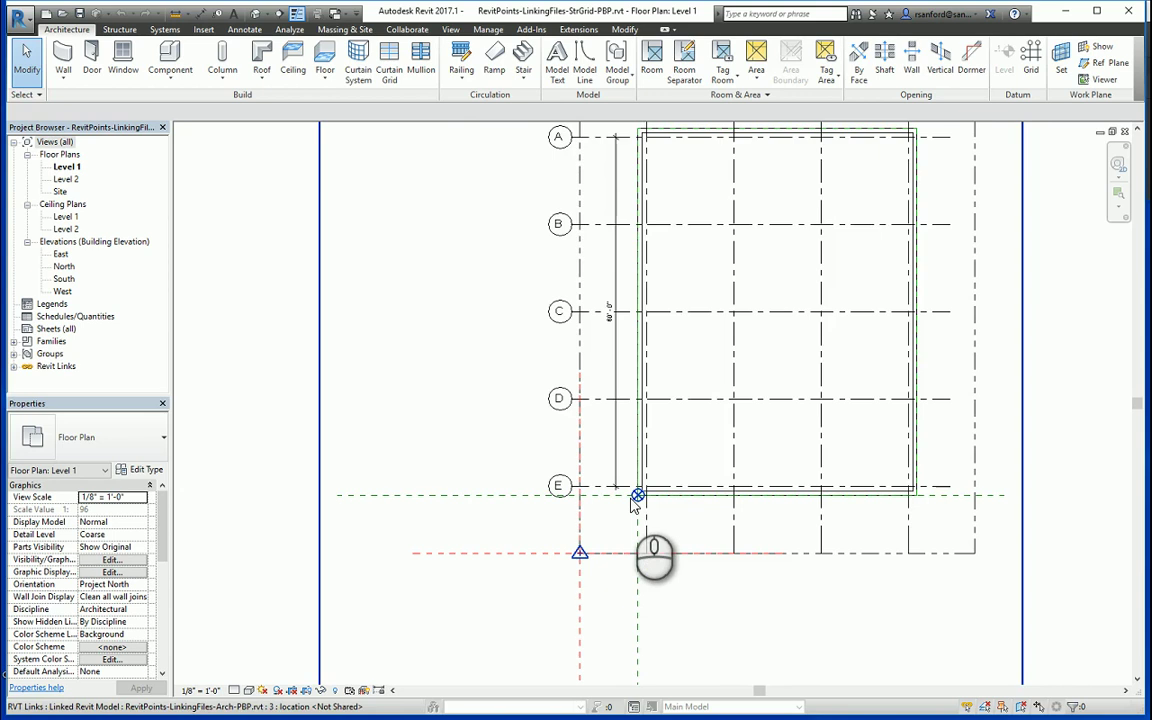
scroll(633, 502, "down", 2)
middle_click_drag(631, 510, 627, 490)
scroll(629, 490, "up", 1)
scroll(630, 481, "down", 1)
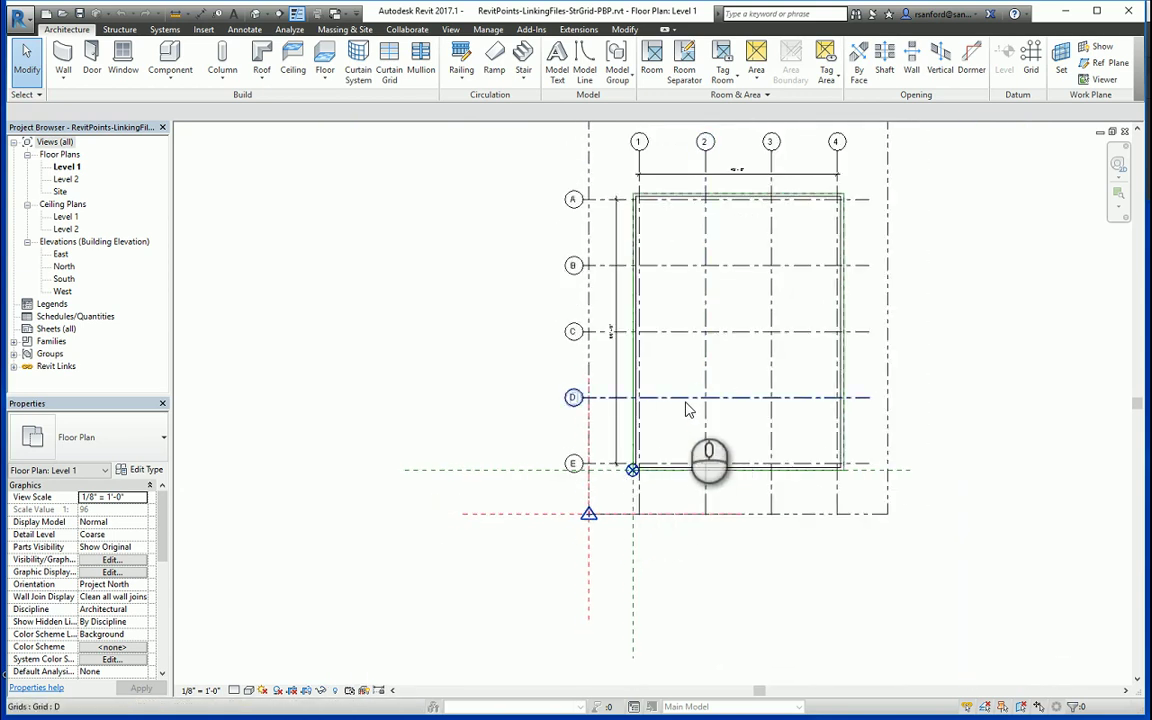
middle_click(442, 346)
middle_click(442, 346)
scroll(604, 517, "up", 4)
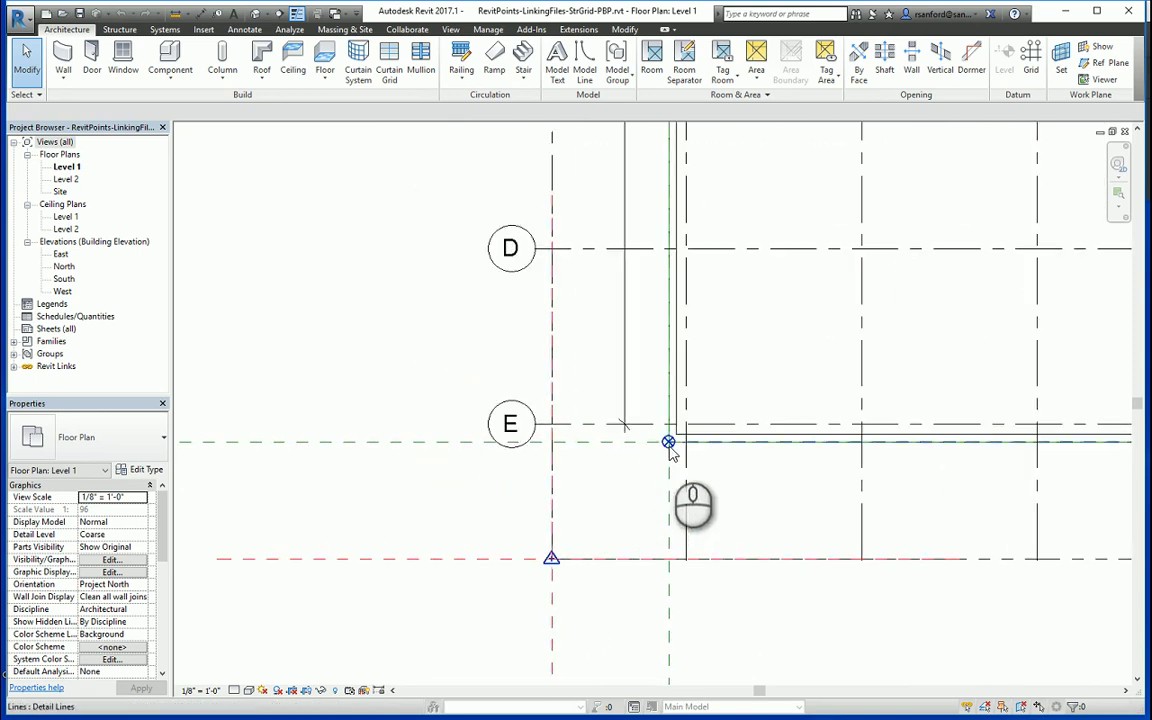
- Move the project base point to grid 2/B (N/S 56' 6", E/W 26' 6") and zoom to fit
left_click(647, 457)
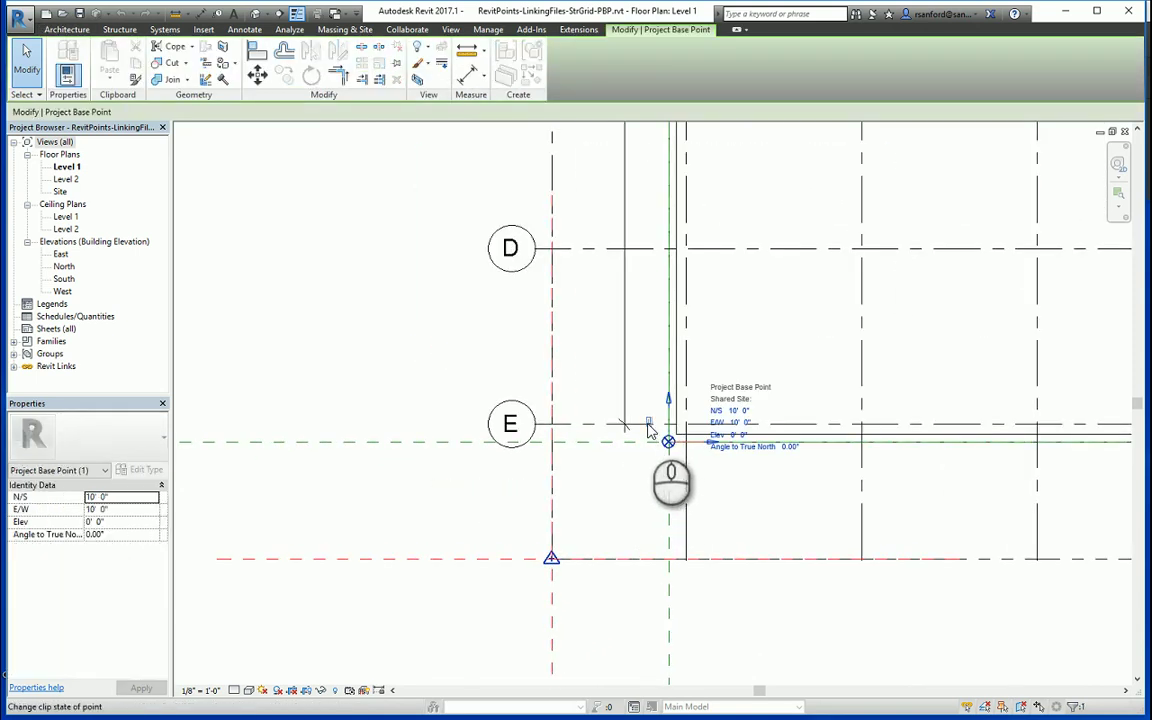
left_click(257, 75)
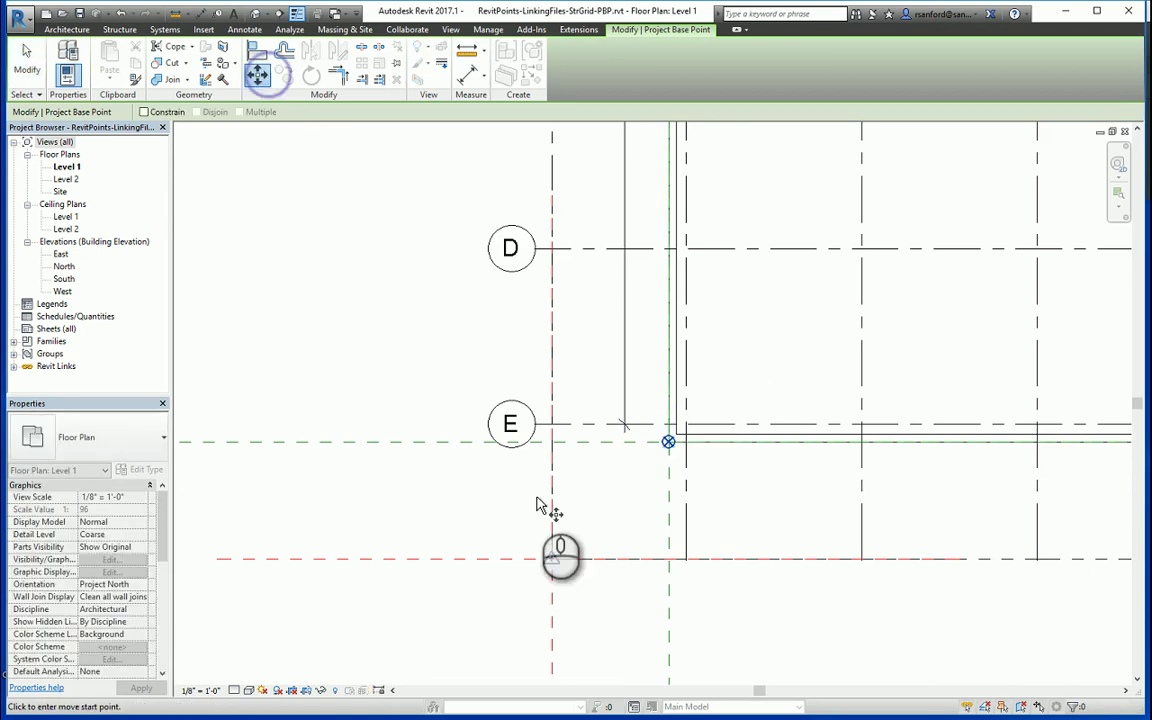
left_click(668, 443)
scroll(694, 378, "down", 2)
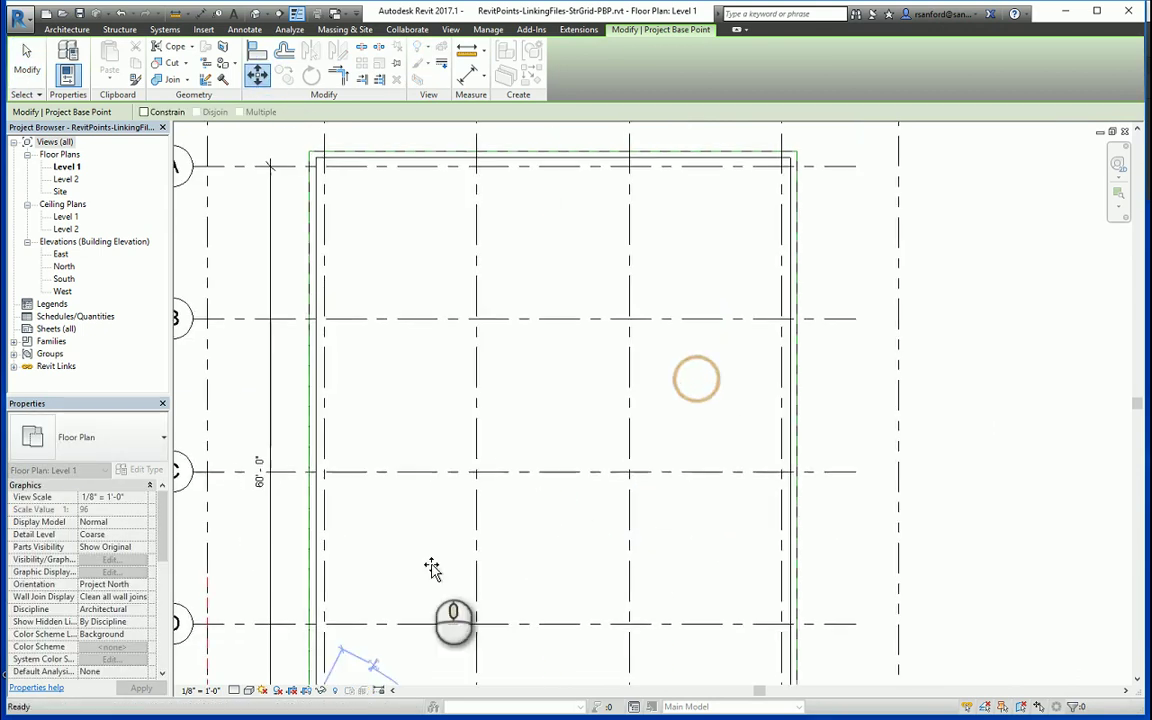
left_click(479, 320)
scroll(488, 440, "down", 2)
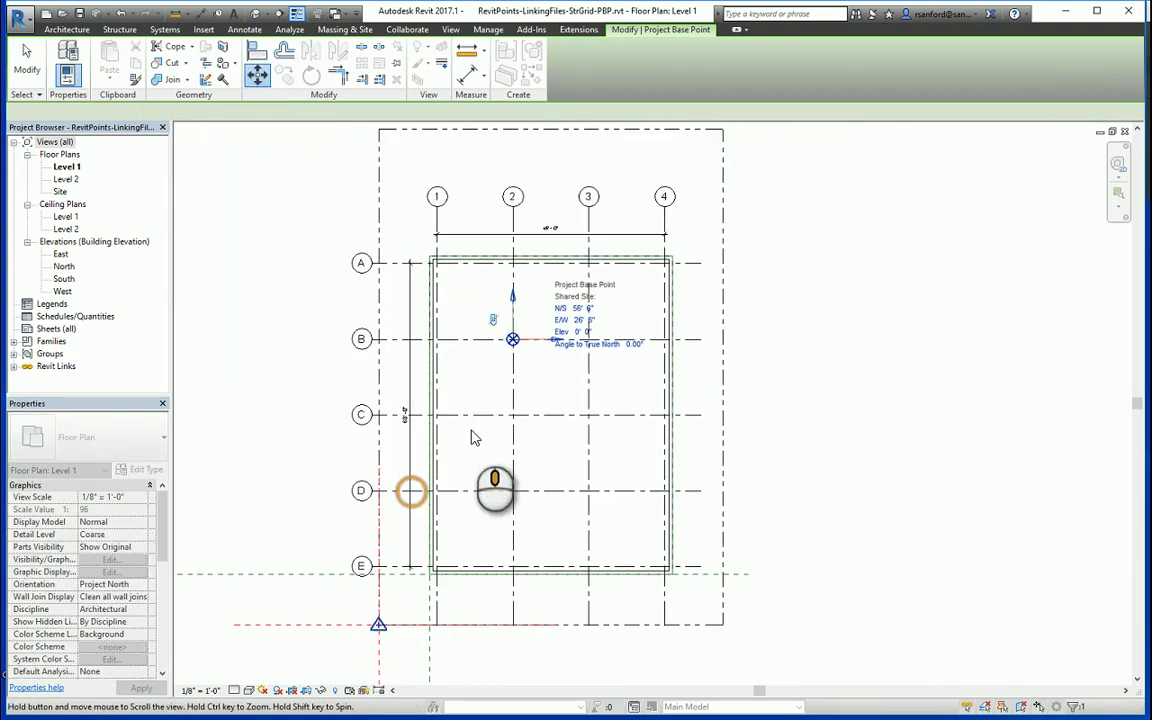
key("Escape")
middle_click(453, 453)
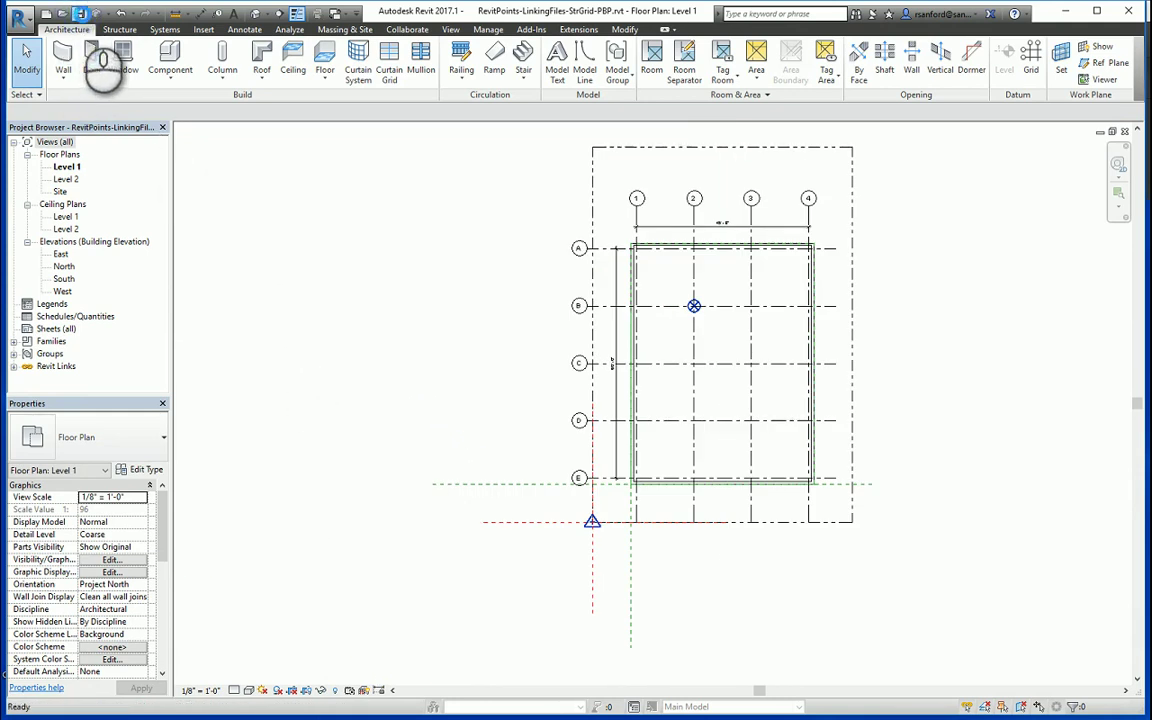
- Reopen Arch-PBP and move its project base point from grid 2/D to the lower-left corner (N/S, E/W 10')
left_click(1124, 134)
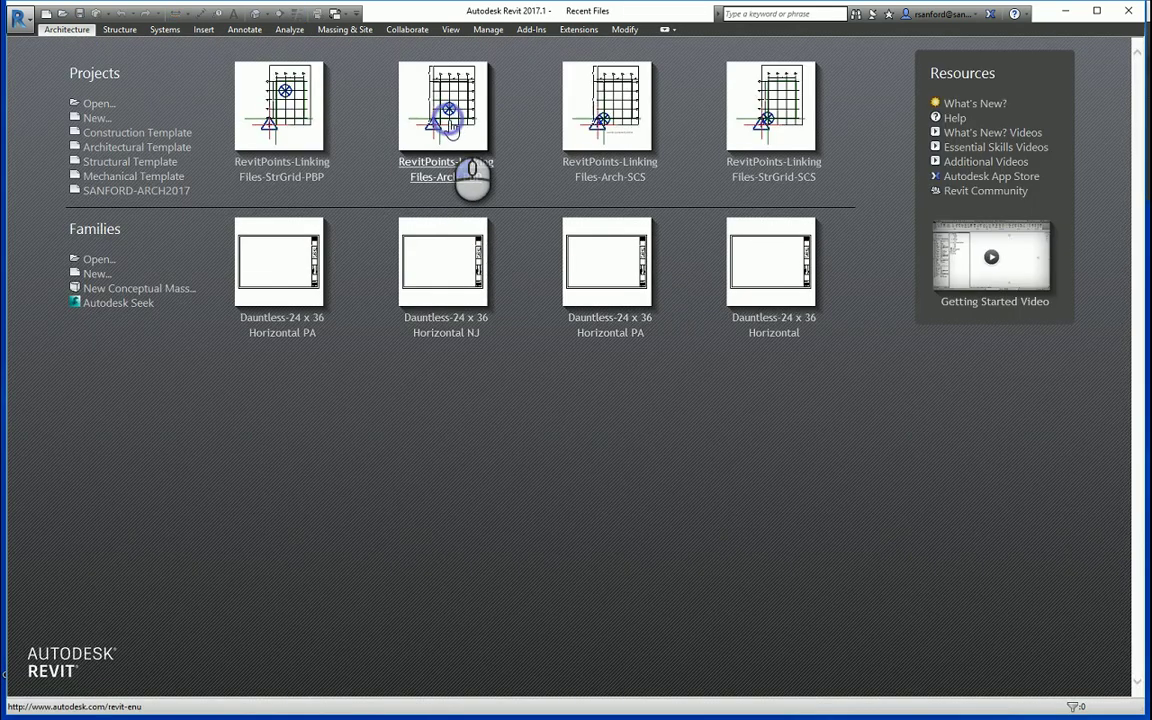
left_click(472, 178)
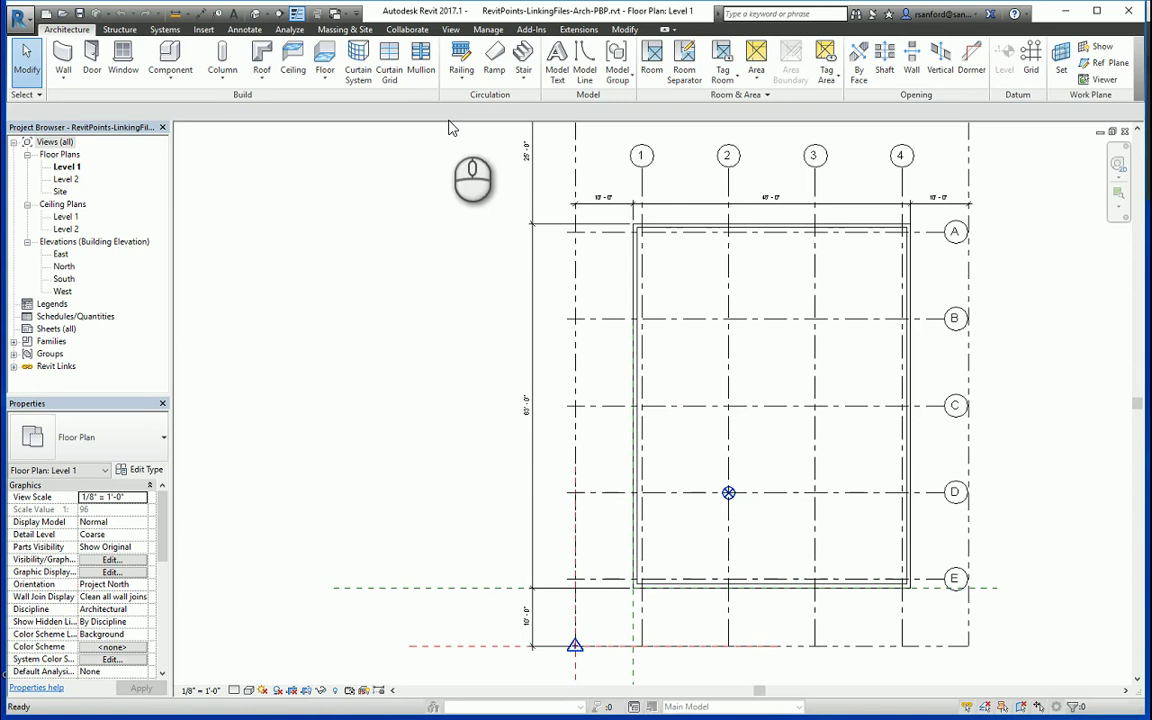
left_click(728, 493)
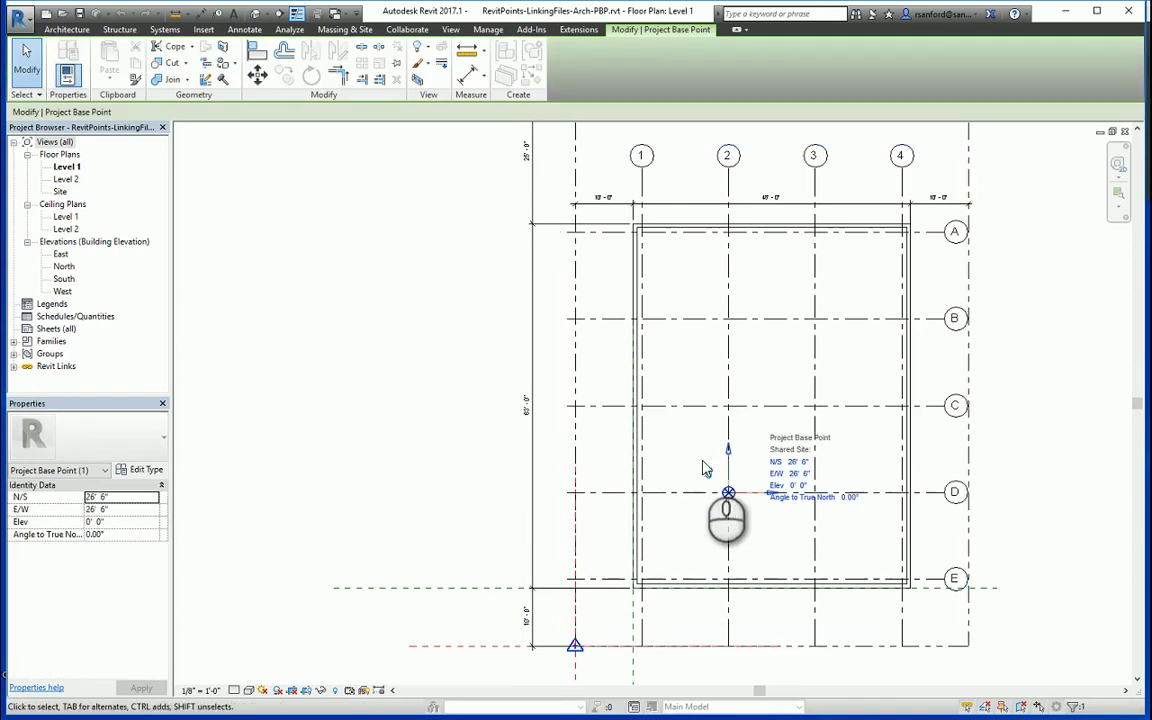
left_click(257, 75)
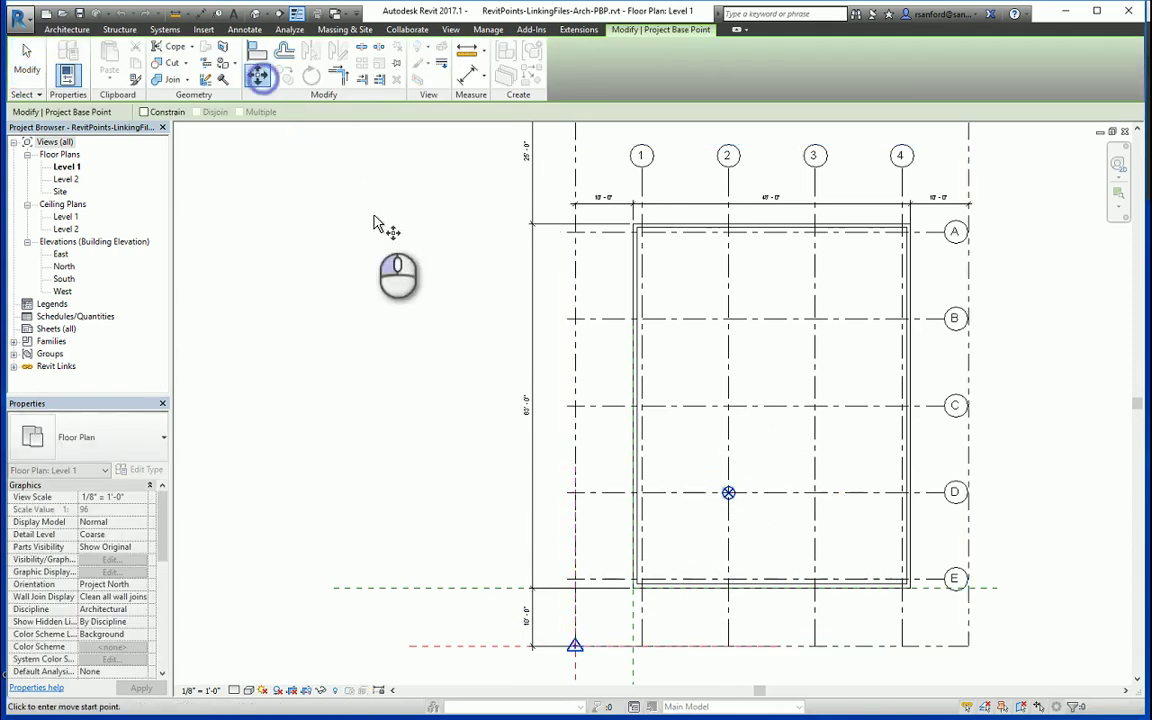
left_click(728, 493)
scroll(644, 602, "up", 3)
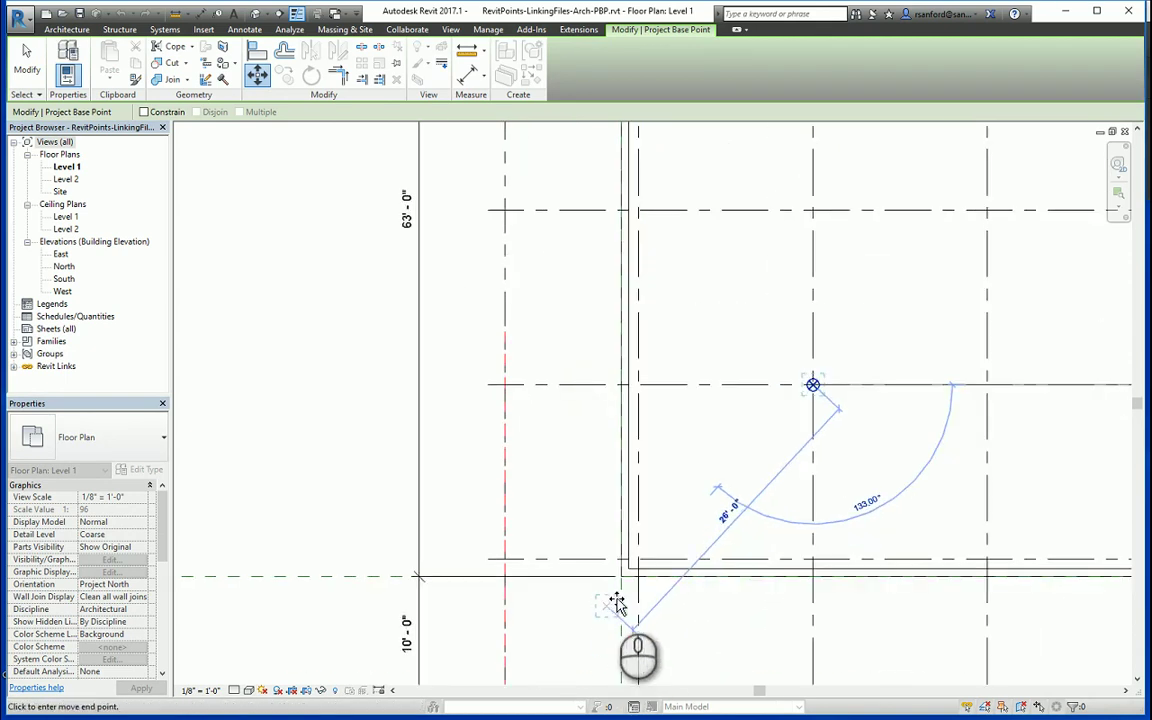
left_click(621, 577)
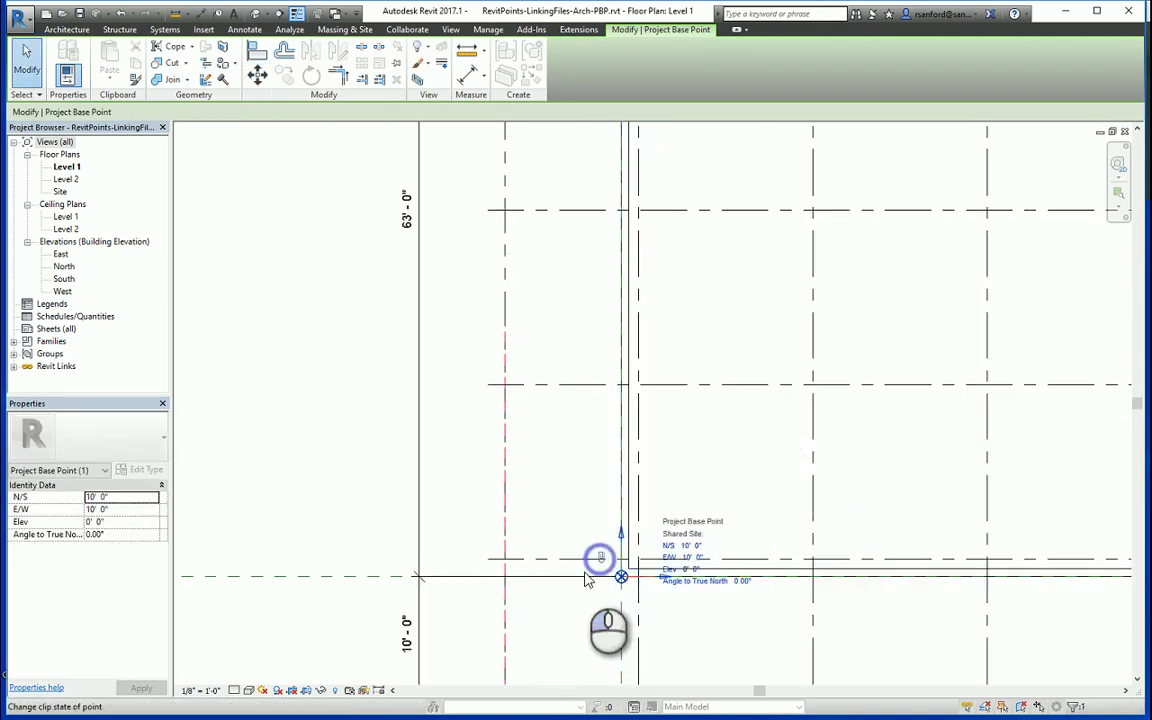
scroll(570, 545, "down", 3)
left_click(537, 509)
scroll(481, 500, "down", 2)
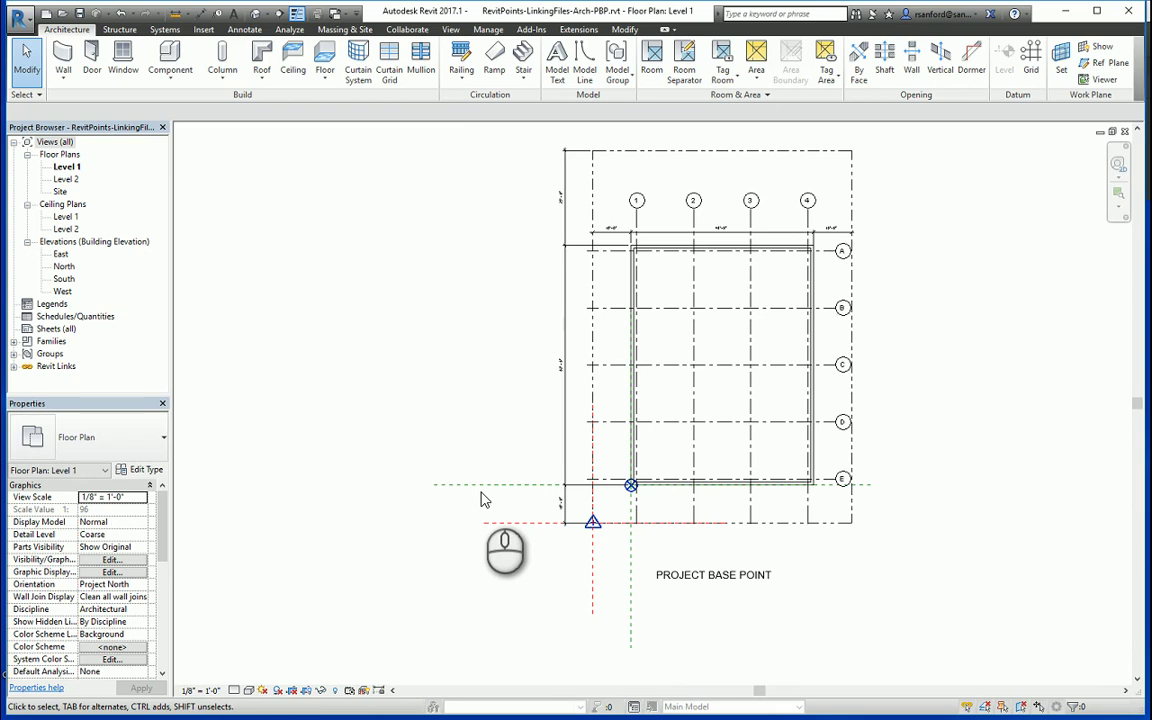
- Close Arch-PBP without saving changes and open the Arch-SCS project
left_click(1125, 131)
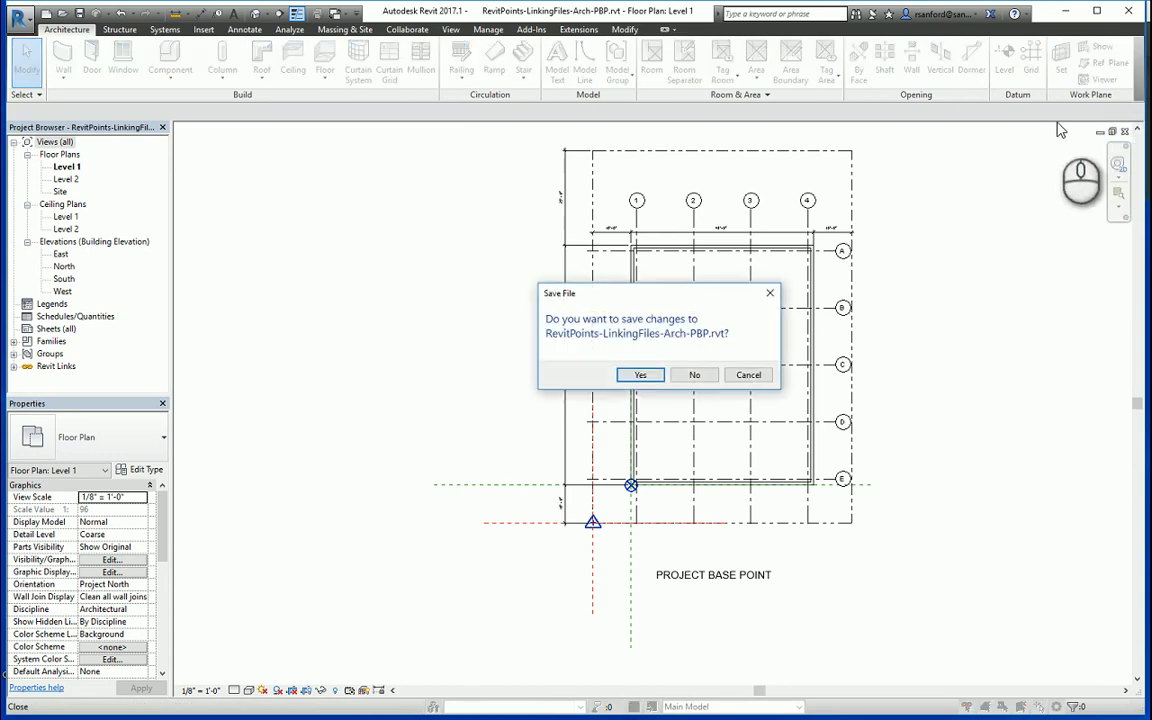
left_click(695, 375)
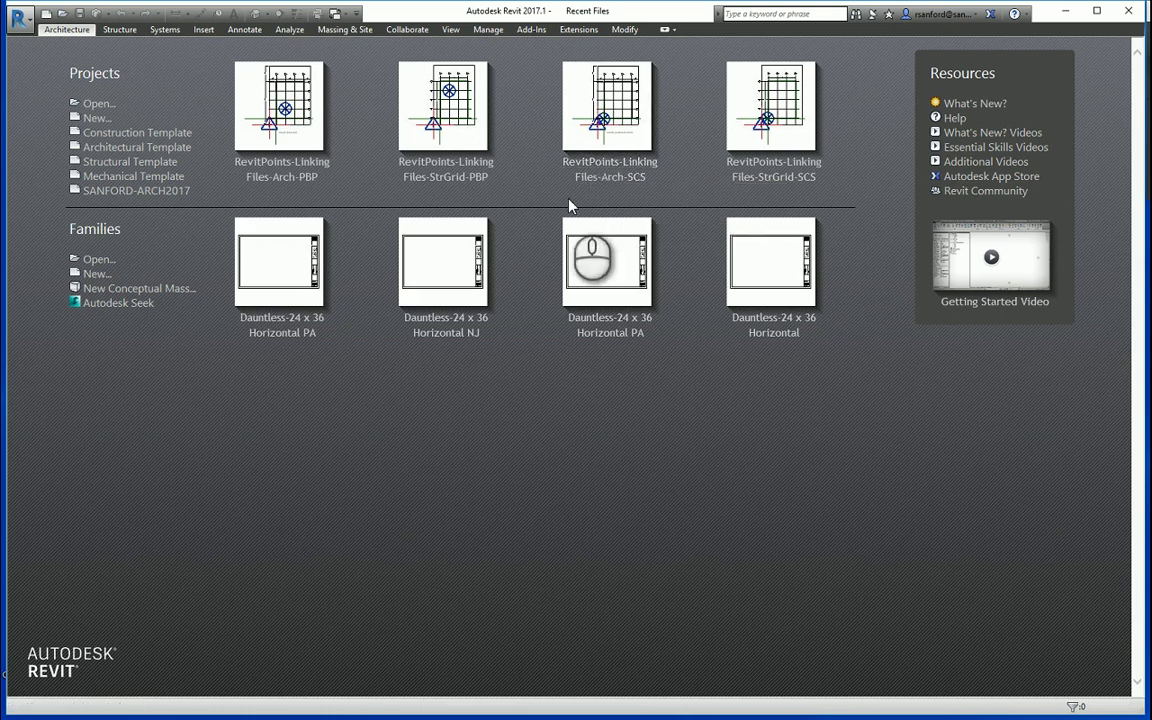
left_click(624, 134)
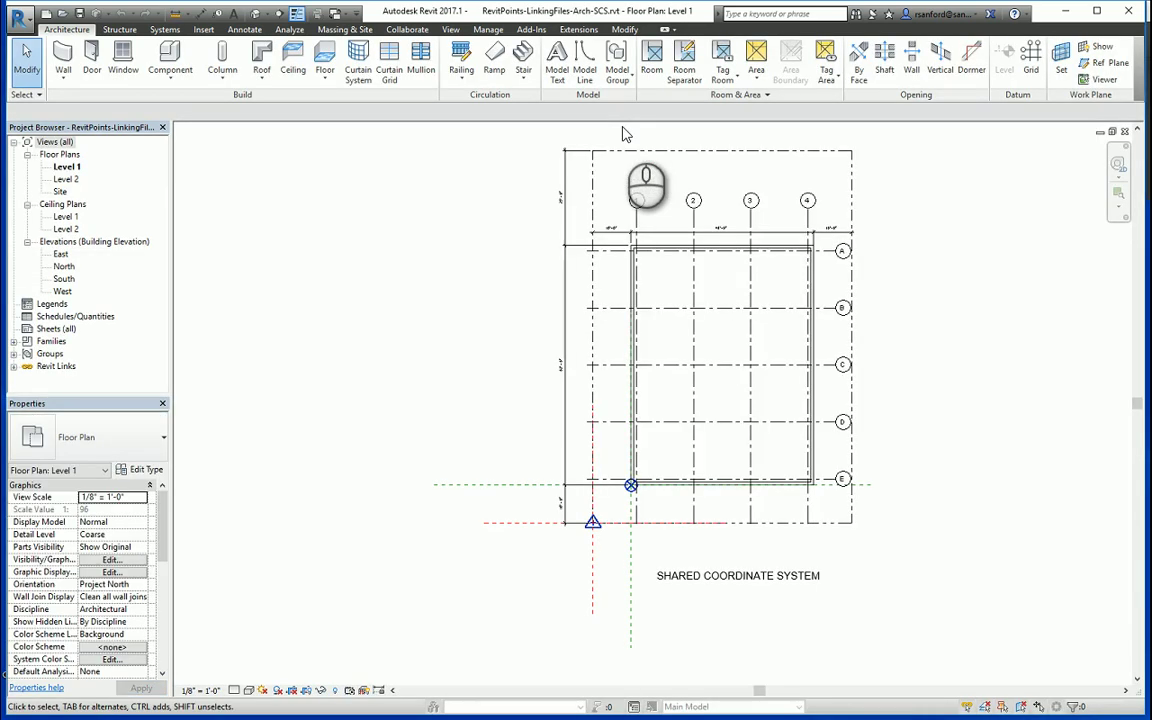
- Check the project base point's coordinates, then select the survey point and toggle its clipped state
scroll(630, 488, "up", 5)
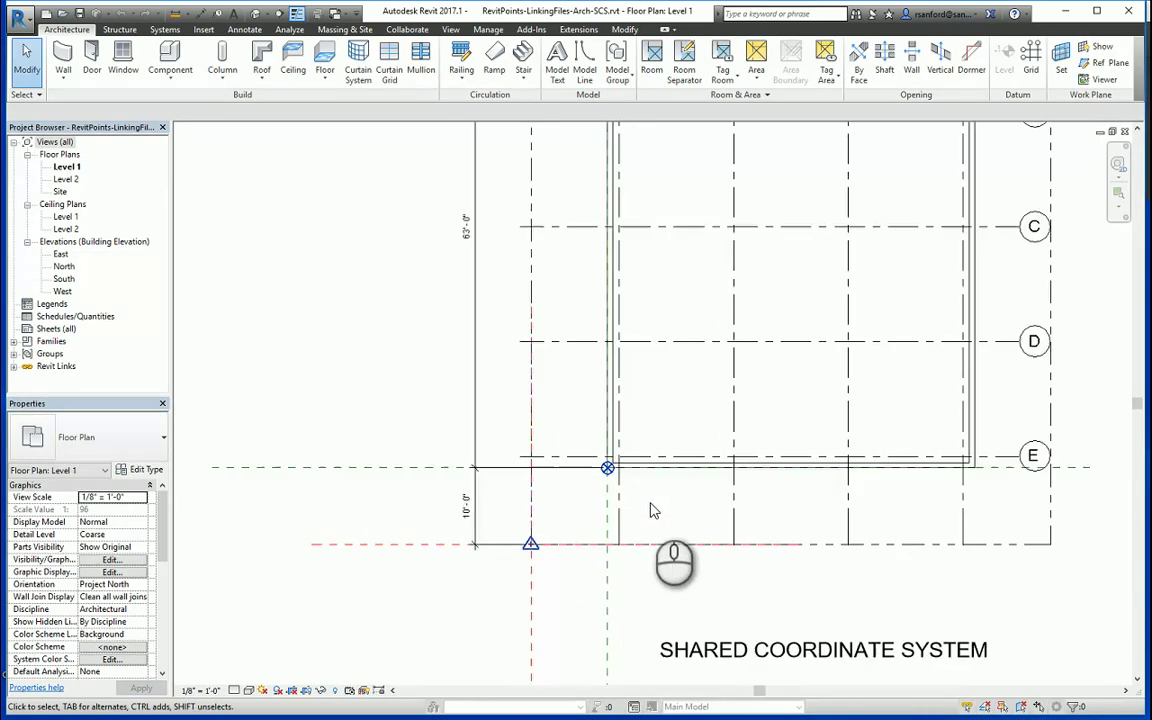
left_click(593, 460)
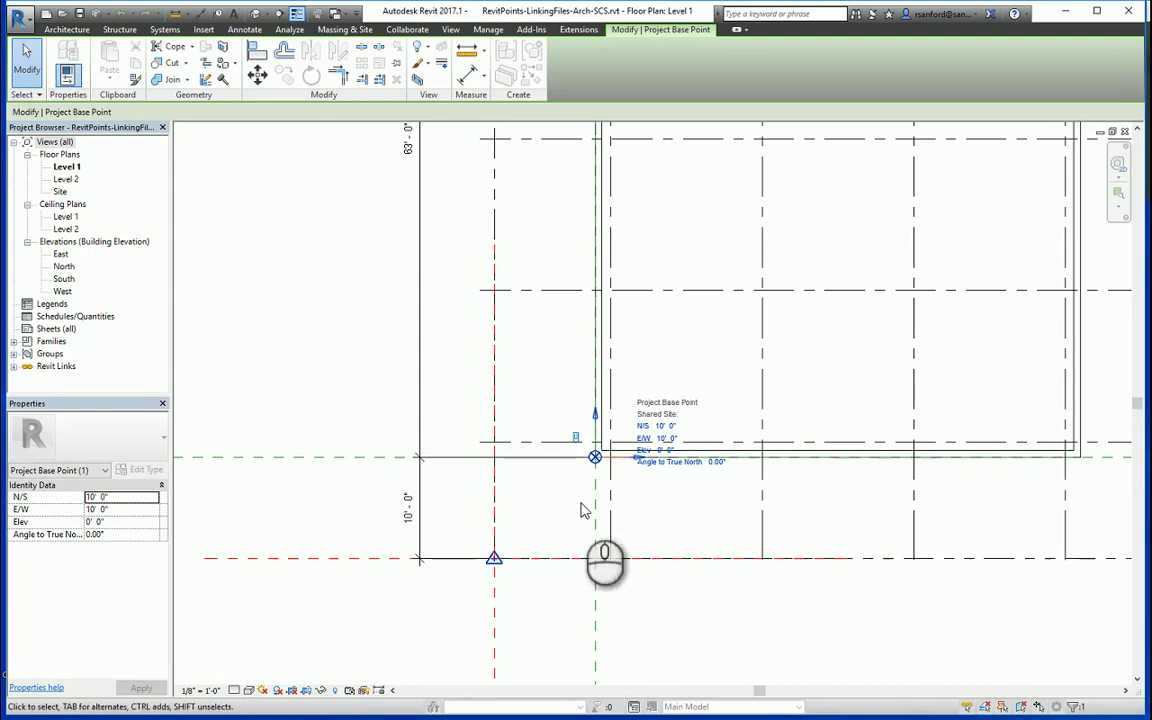
left_click(546, 375)
scroll(540, 440, "down", 3)
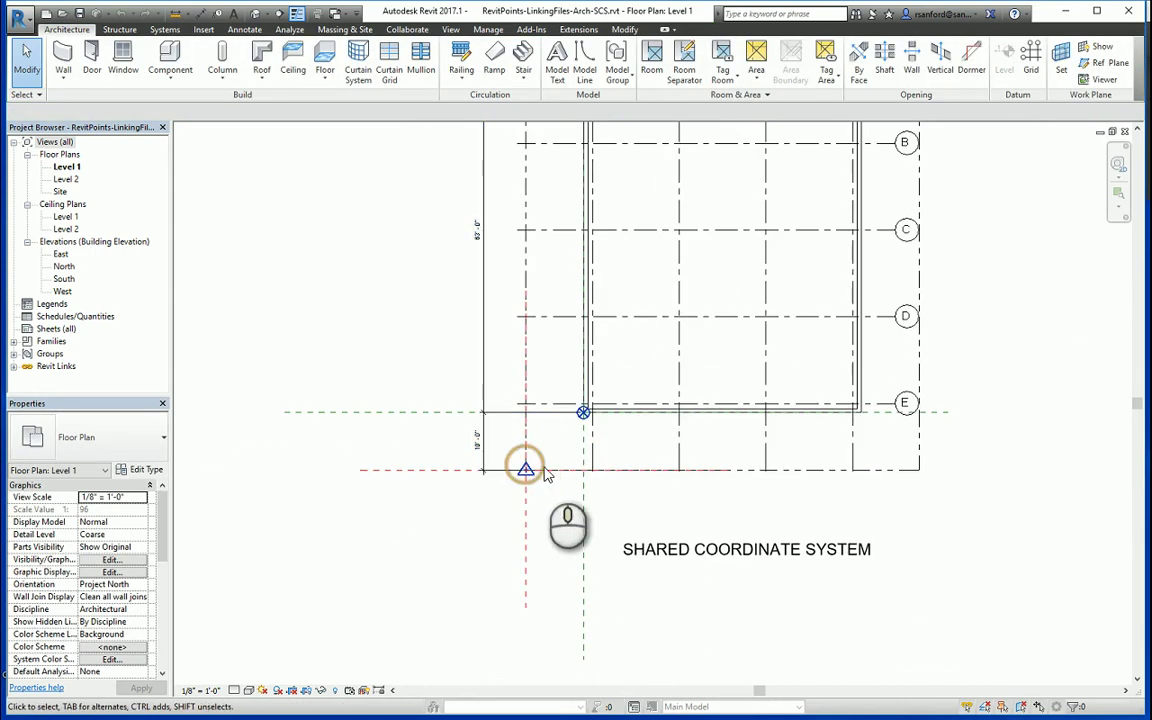
scroll(504, 497, "up", 2)
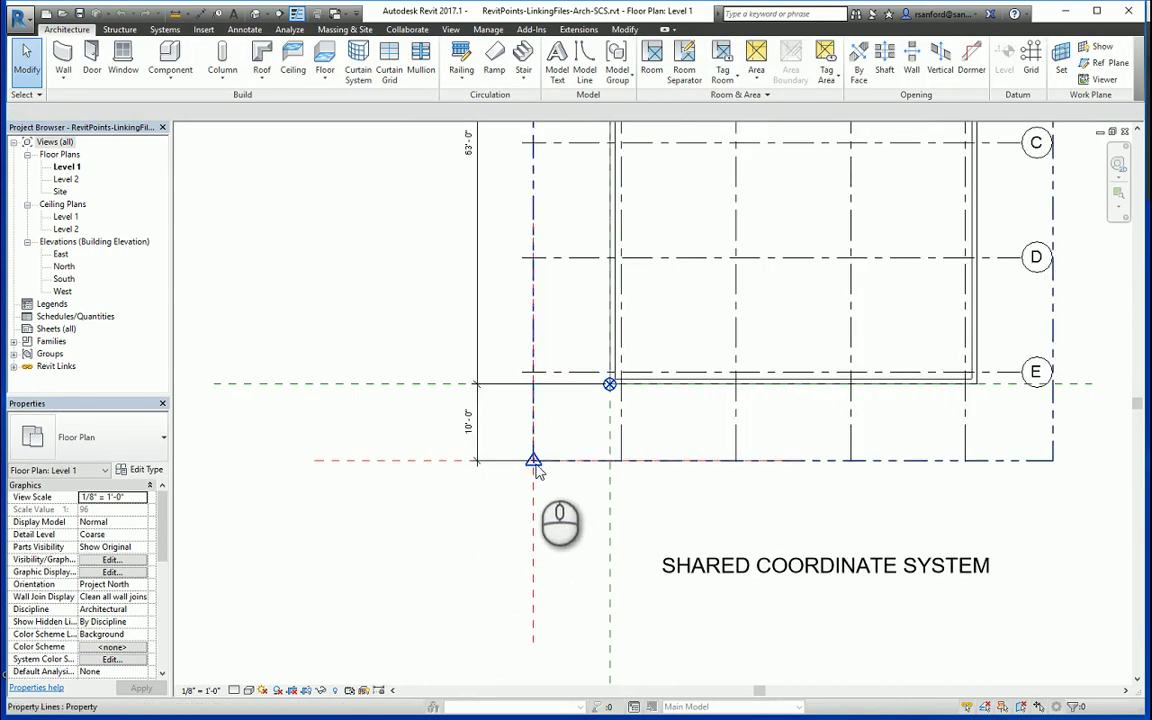
left_click(530, 464)
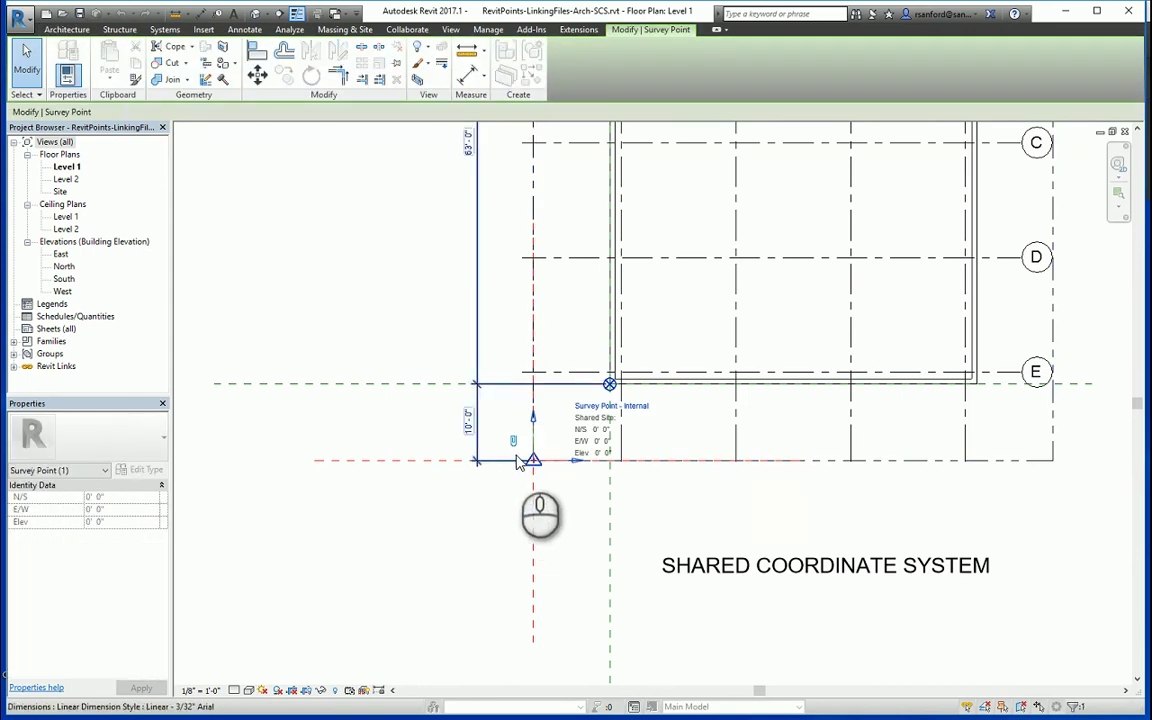
left_click(514, 444)
left_click(471, 504)
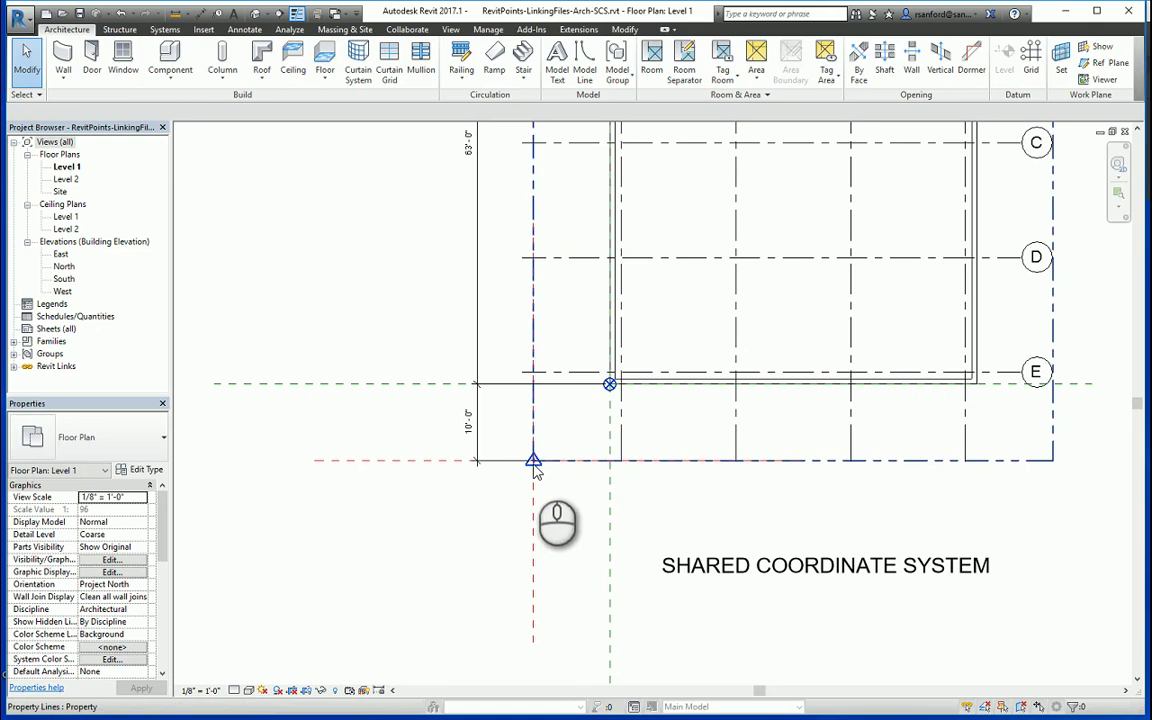
- Make a first move of the survey point to a new position up and to the left
left_click(535, 458)
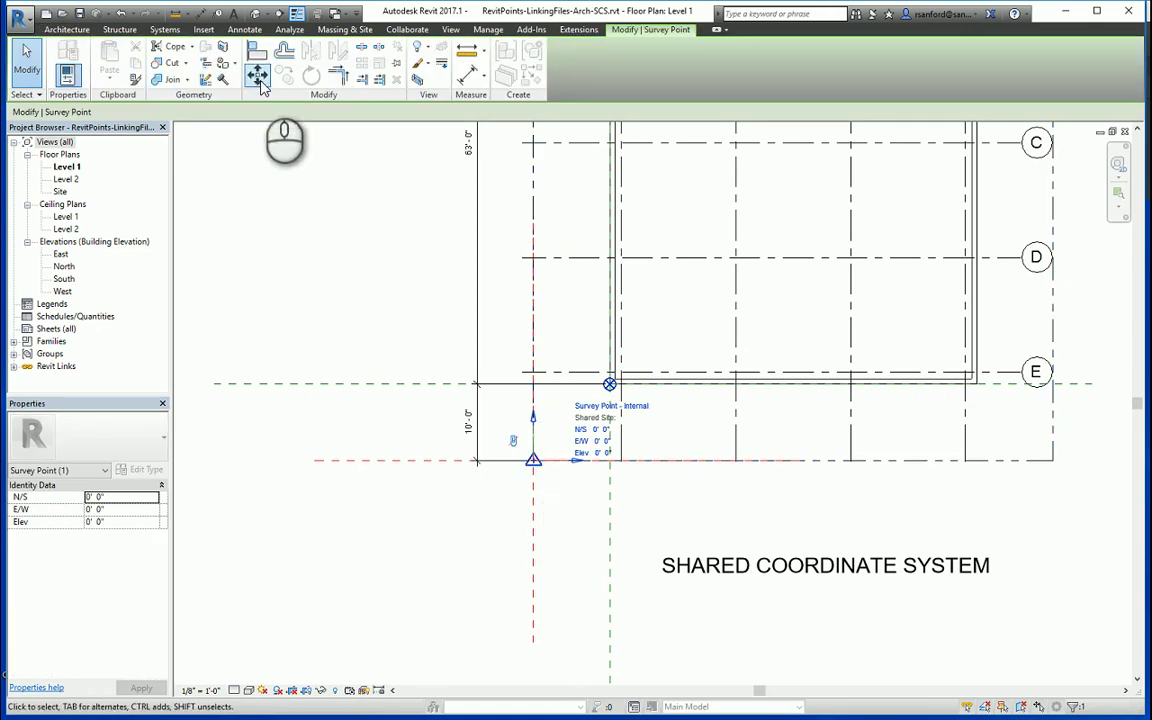
left_click(257, 76)
left_click(536, 466)
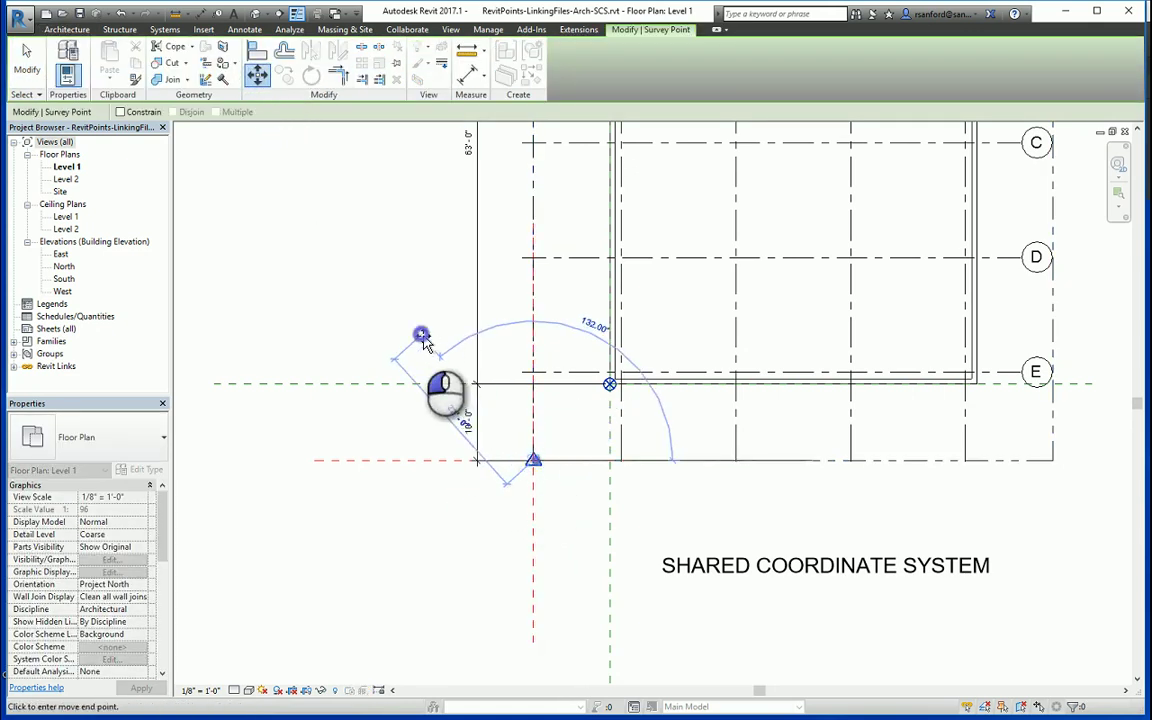
left_click(416, 335)
middle_click_drag(380, 401, 540, 380)
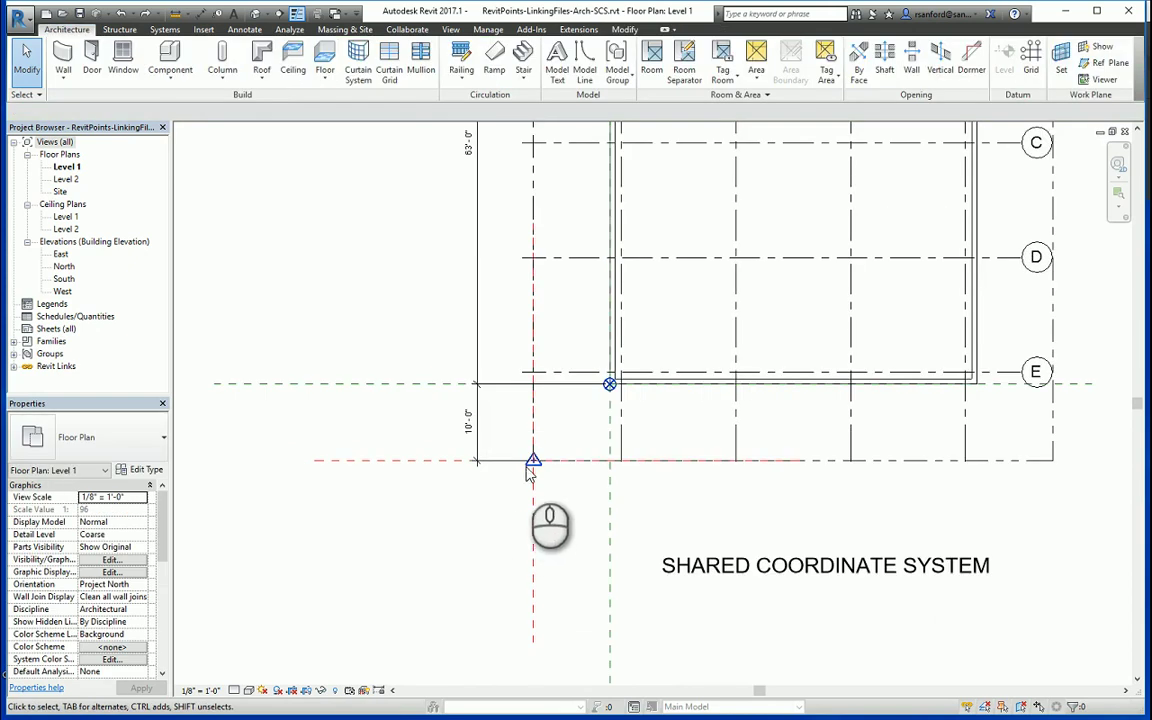
- Move the survey point up and right into the building's interior and save Arch-SCS
left_click(528, 464)
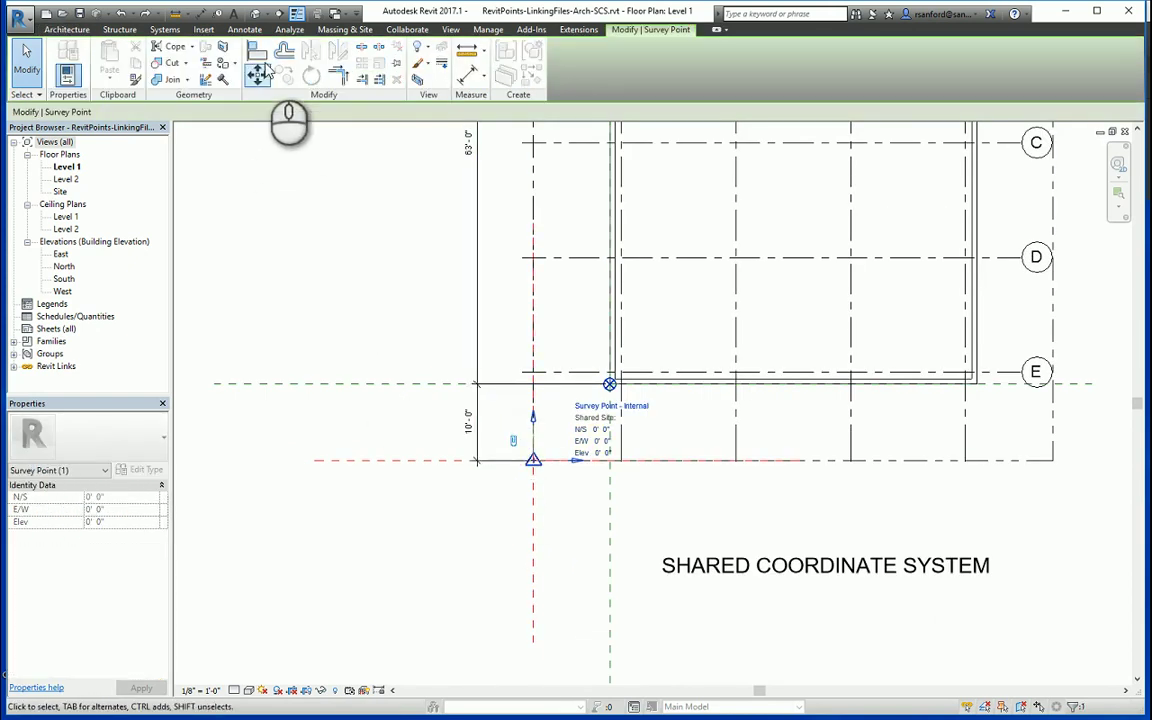
left_click(258, 77)
left_click(533, 462)
left_click(737, 259)
scroll(675, 440, "down", 3)
middle_click_drag(699, 359, 606, 410)
scroll(606, 452, "down", 2)
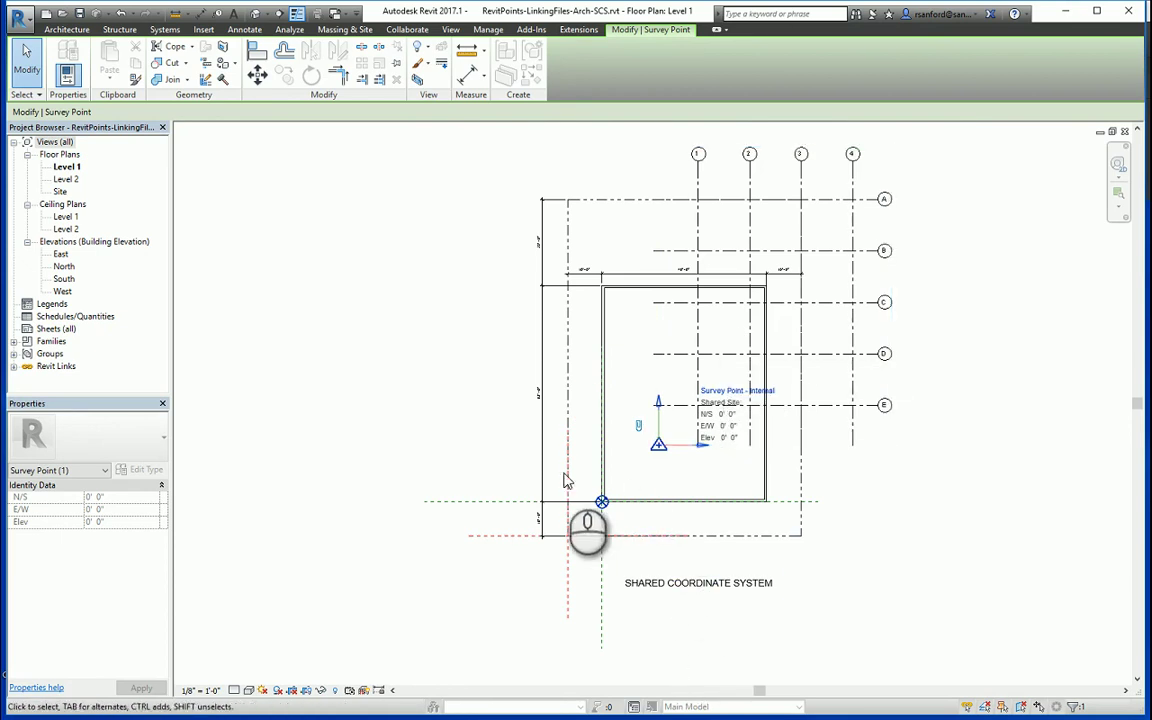
left_click(470, 424)
middle_click_drag(481, 432, 479, 434)
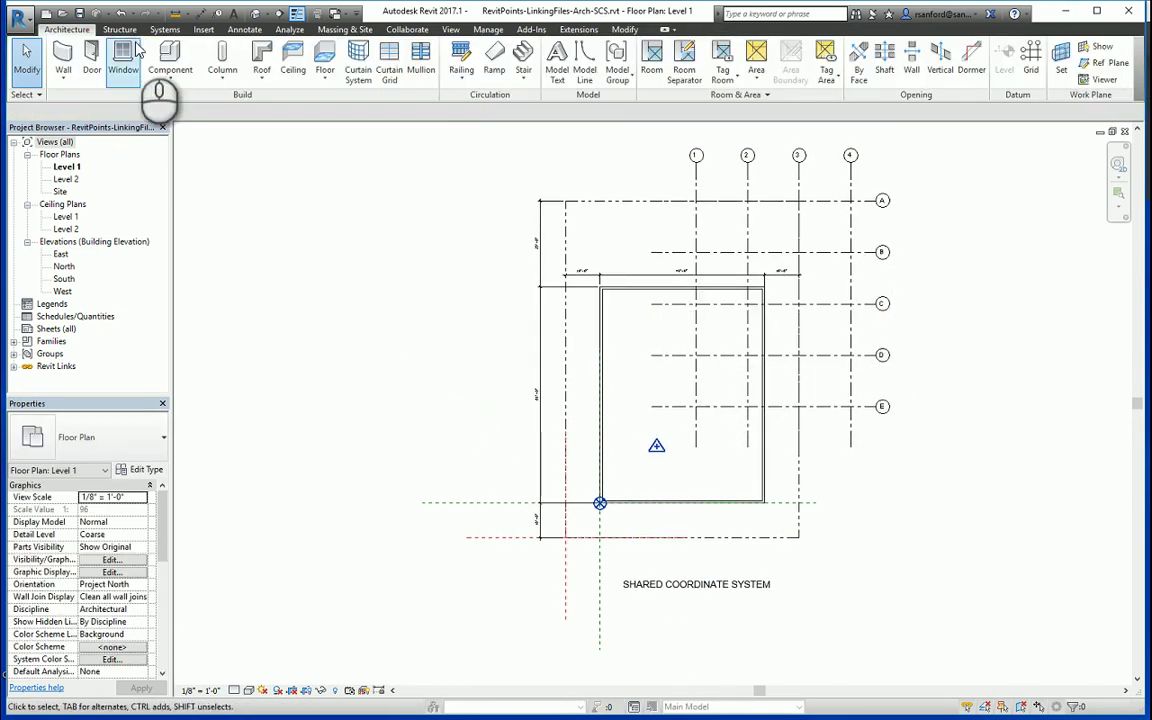
left_click(80, 16)
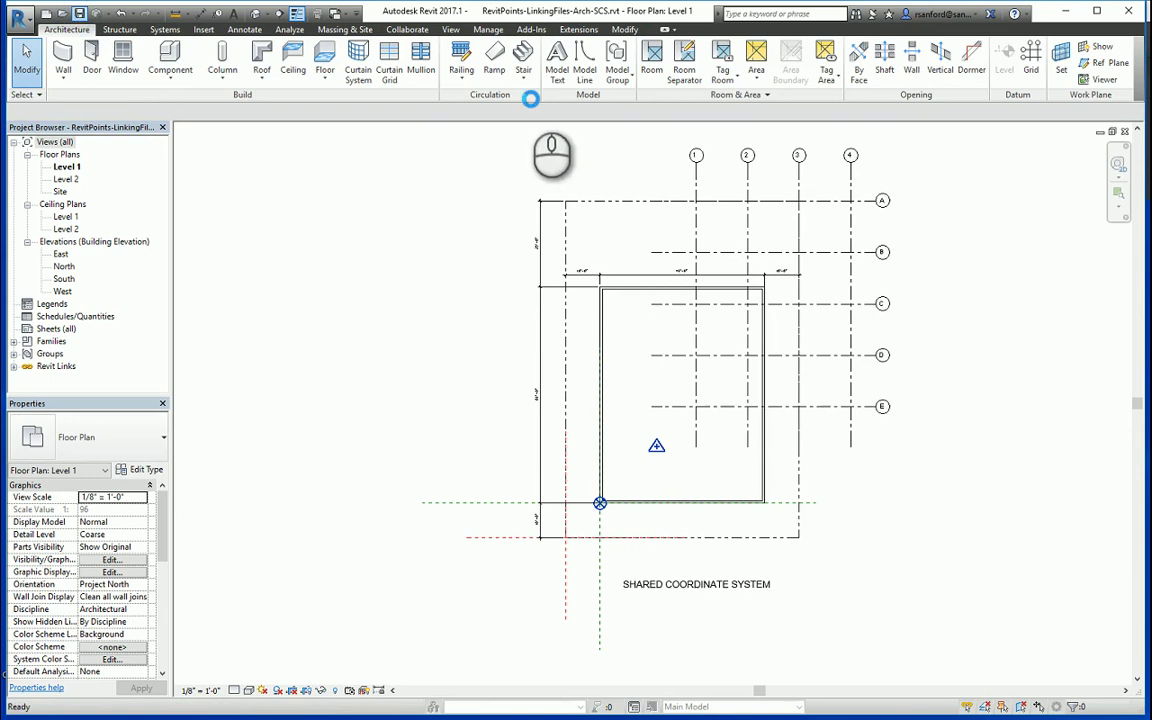
- Close Arch-SCS, open the StrGrid-SCS project, and inspect the linked Arch model
left_click(1125, 132)
left_click(784, 119)
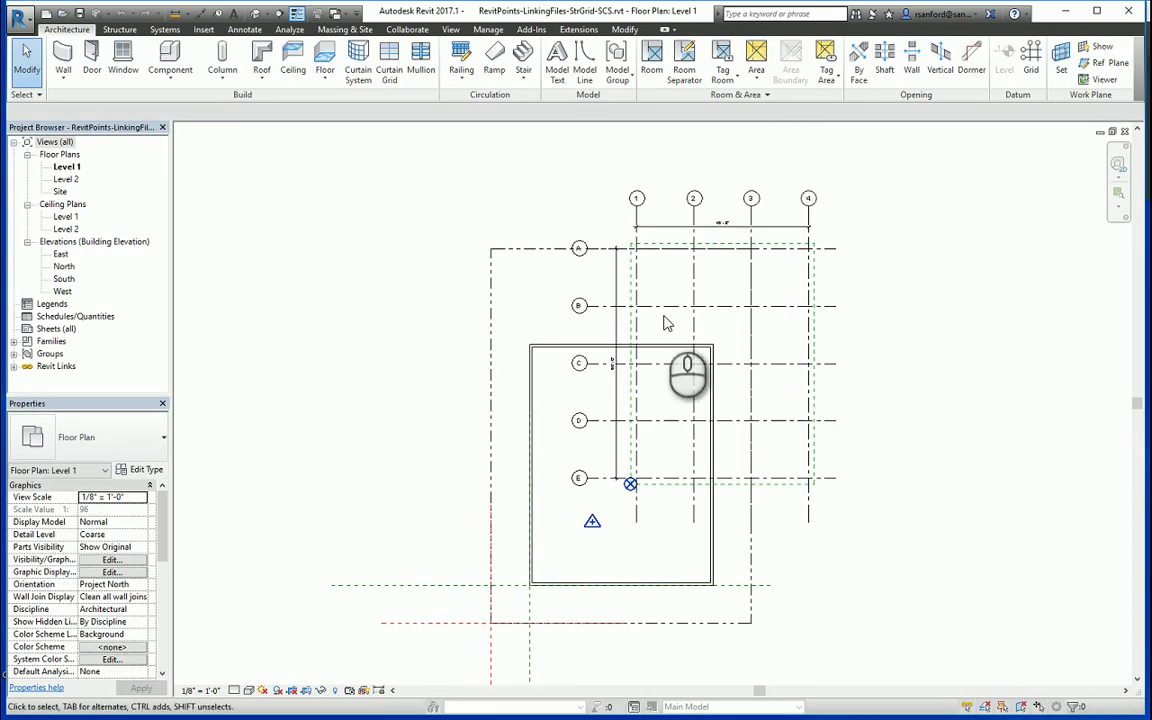
left_click(528, 478)
middle_click_drag(455, 408, 388, 378)
middle_click(386, 372)
scroll(703, 480, "up", 2)
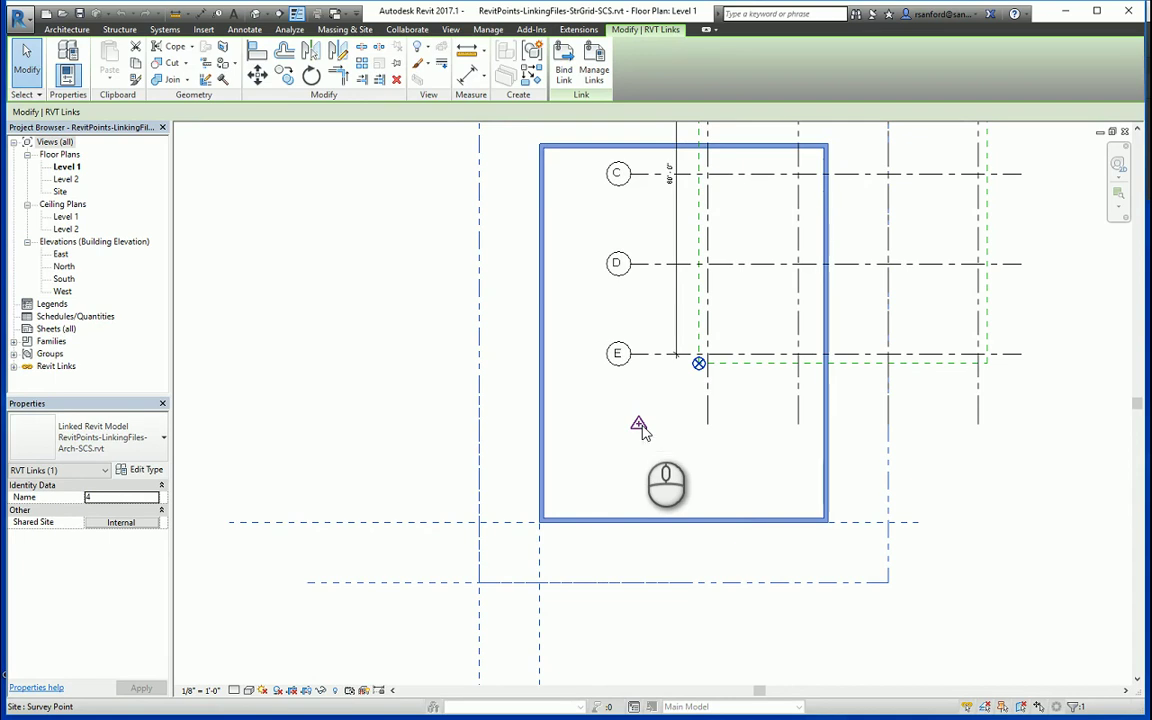
left_click(905, 321)
scroll(657, 455, "down", 2)
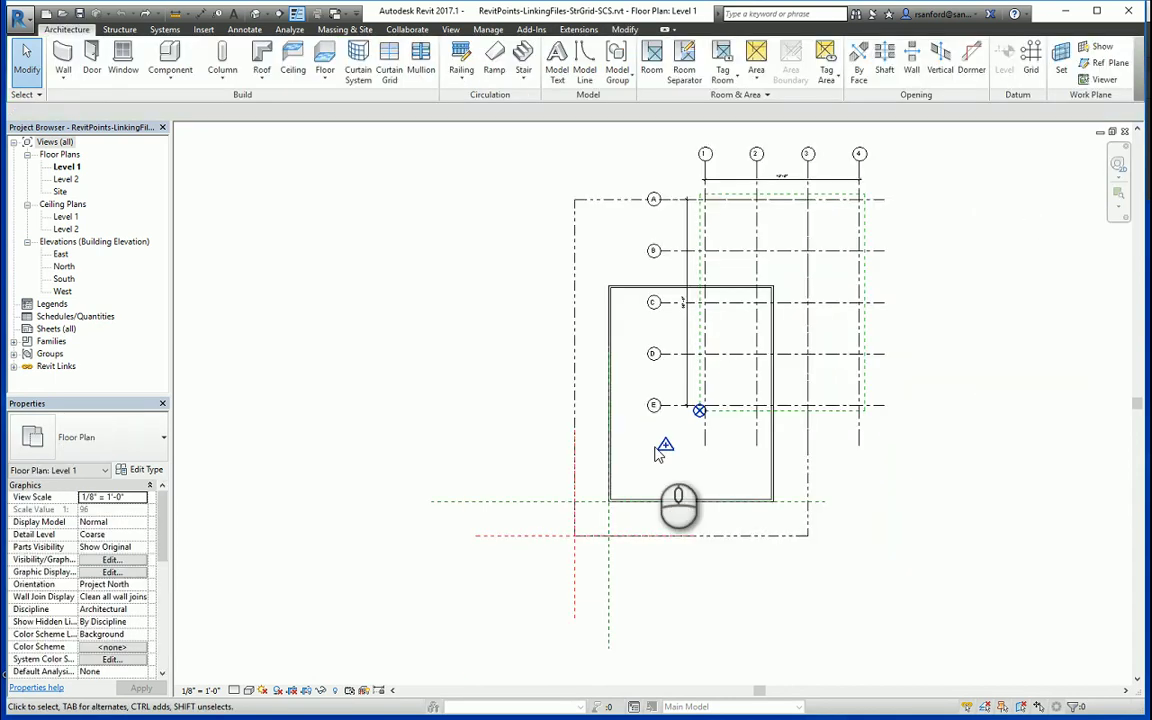
- Move the survey point onto the linked Arch corner, restore it, and close StrGrid-SCS
left_click(664, 445)
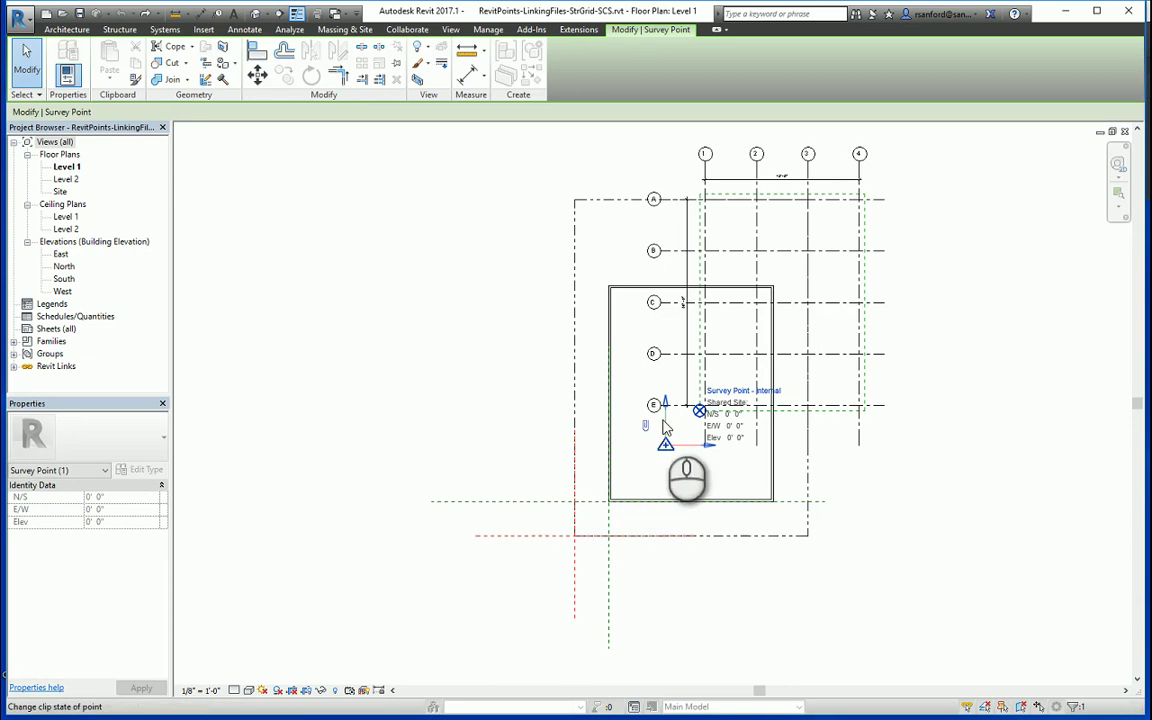
left_click(257, 75)
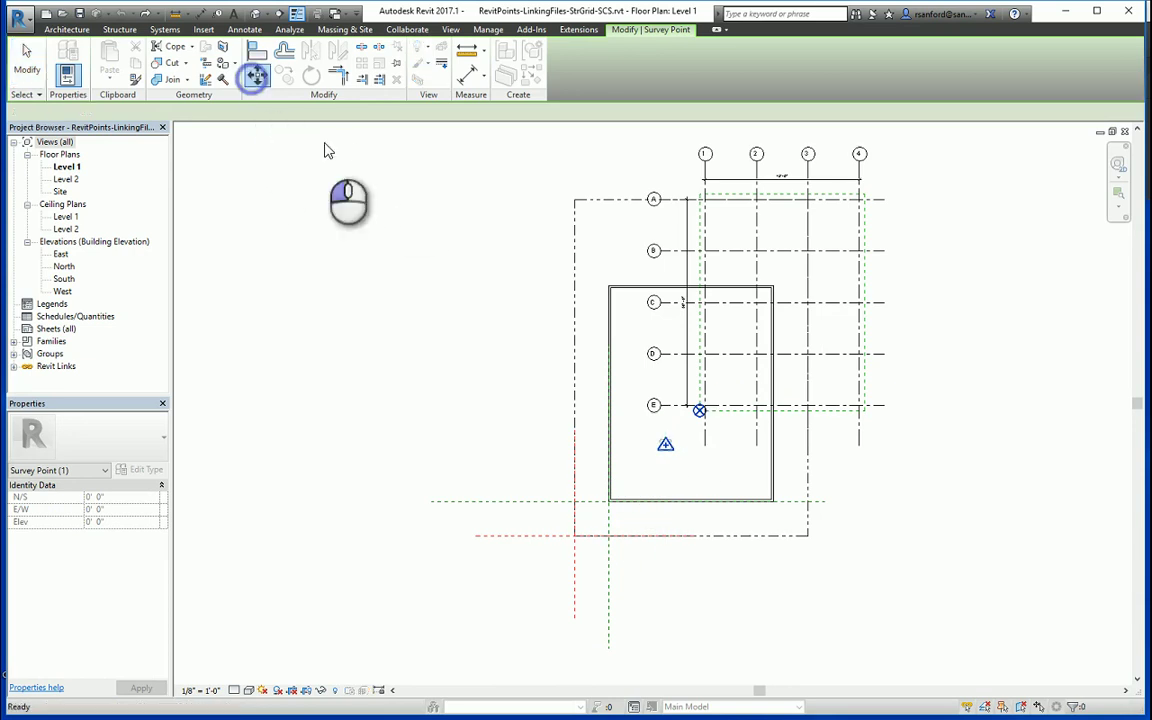
left_click(666, 445)
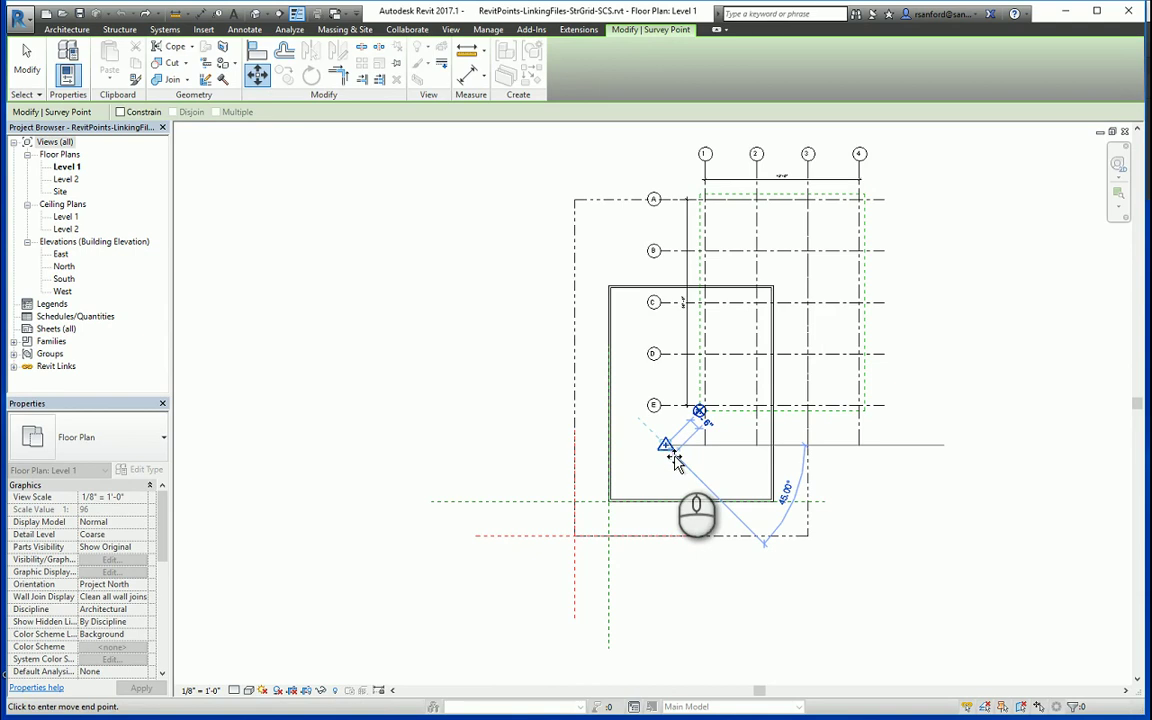
left_click(574, 536)
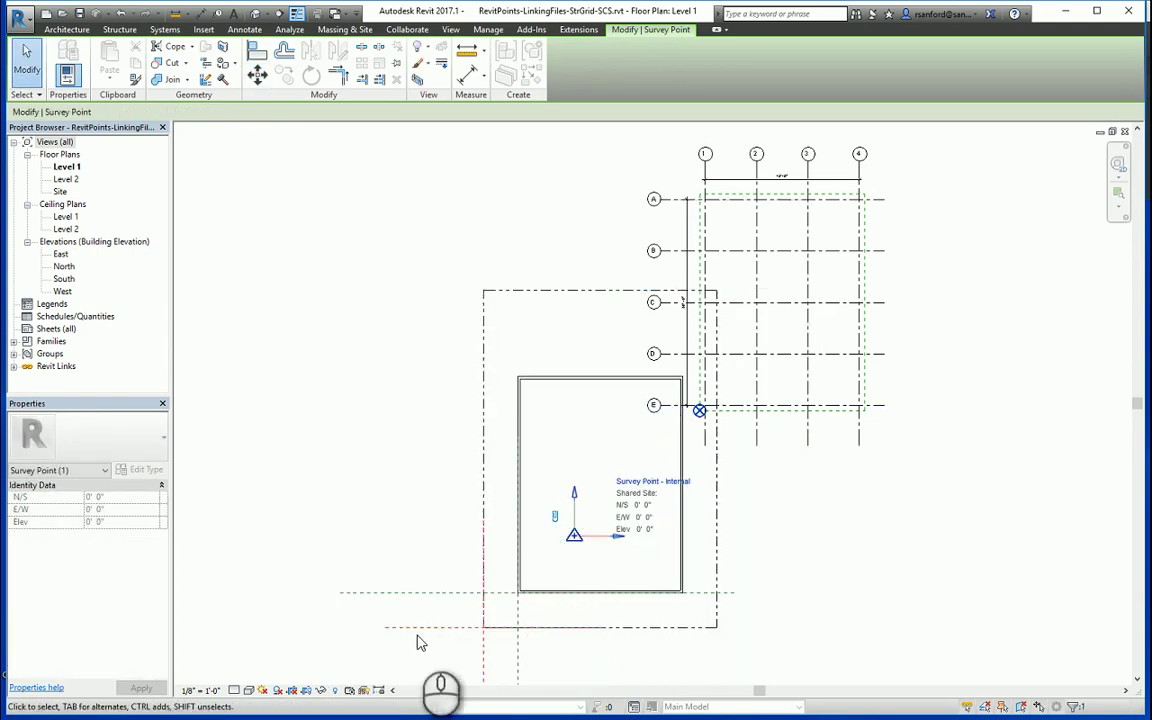
left_click(585, 520)
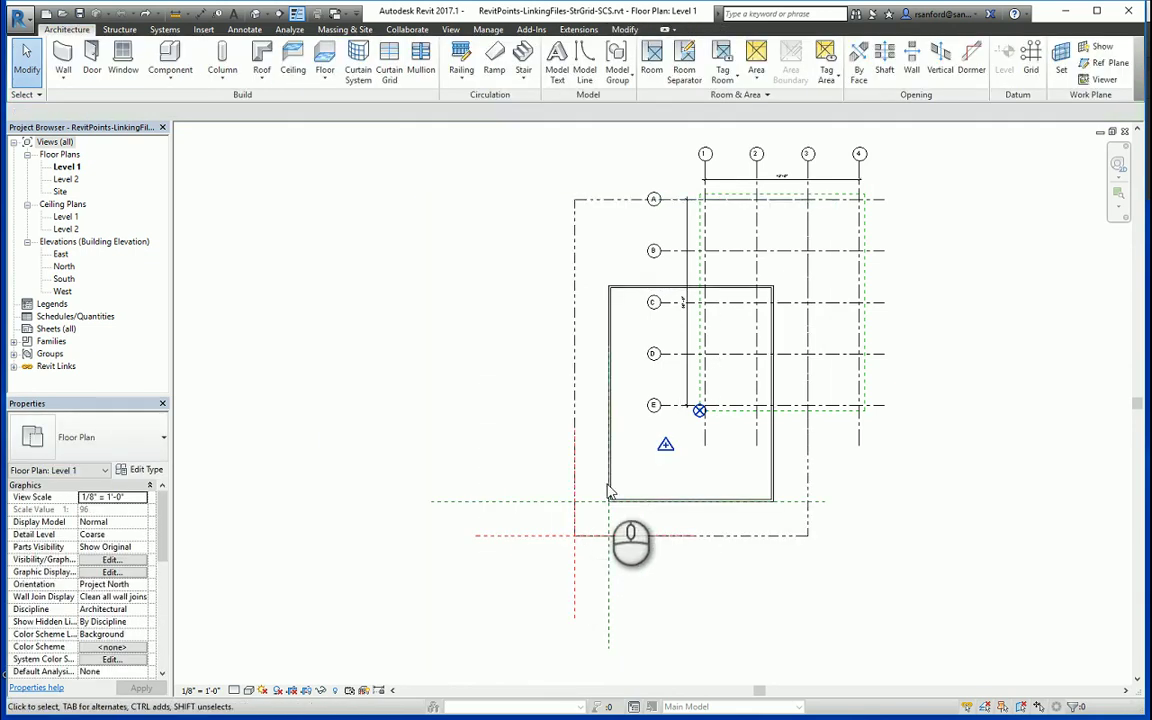
left_click(1124, 131)
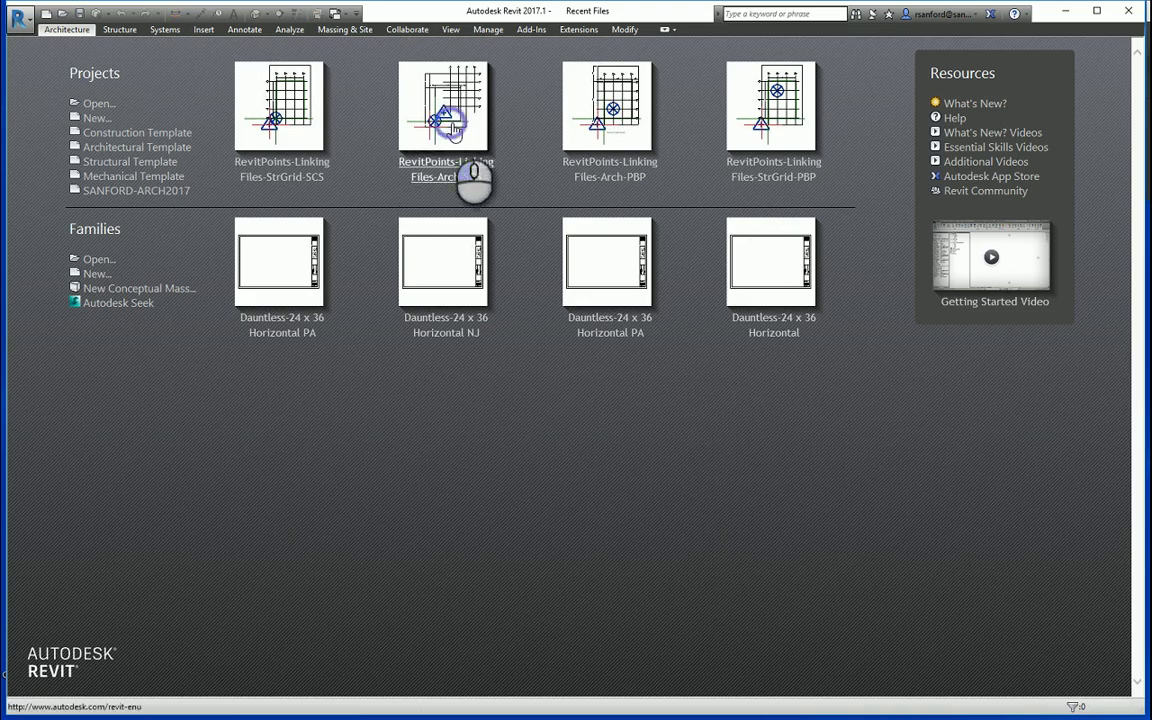
- Open Arch-SCS and move its survey point onto the property-line corner
left_click(452, 128)
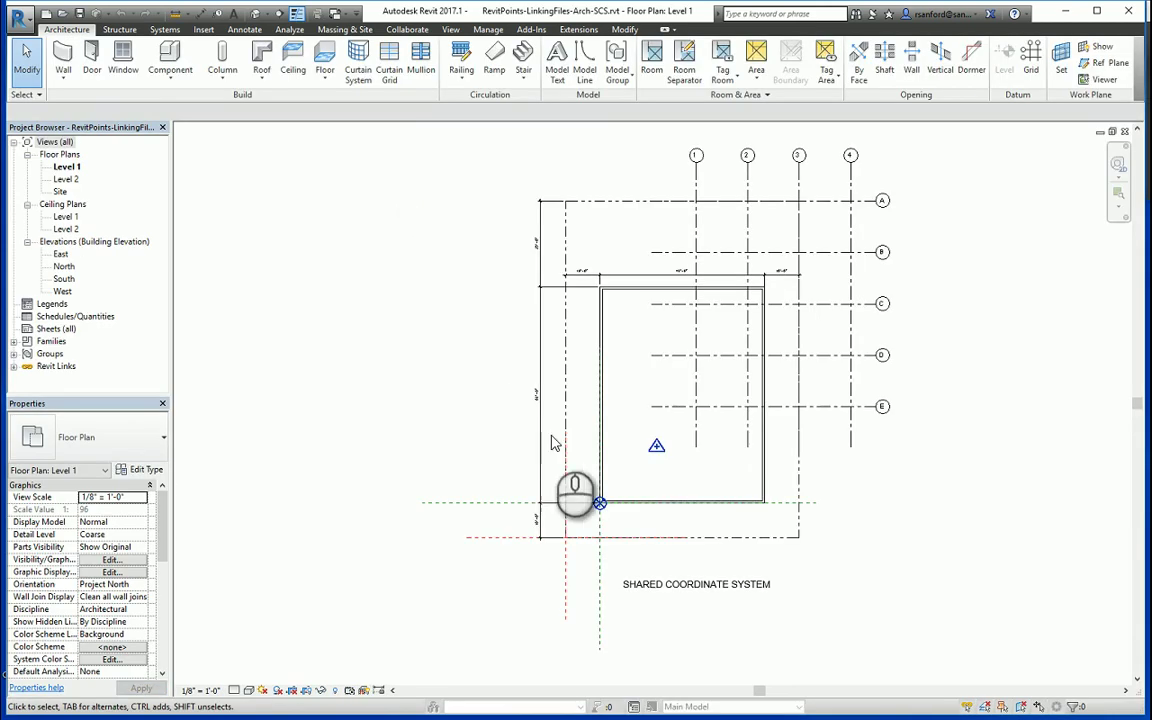
left_click(656, 446)
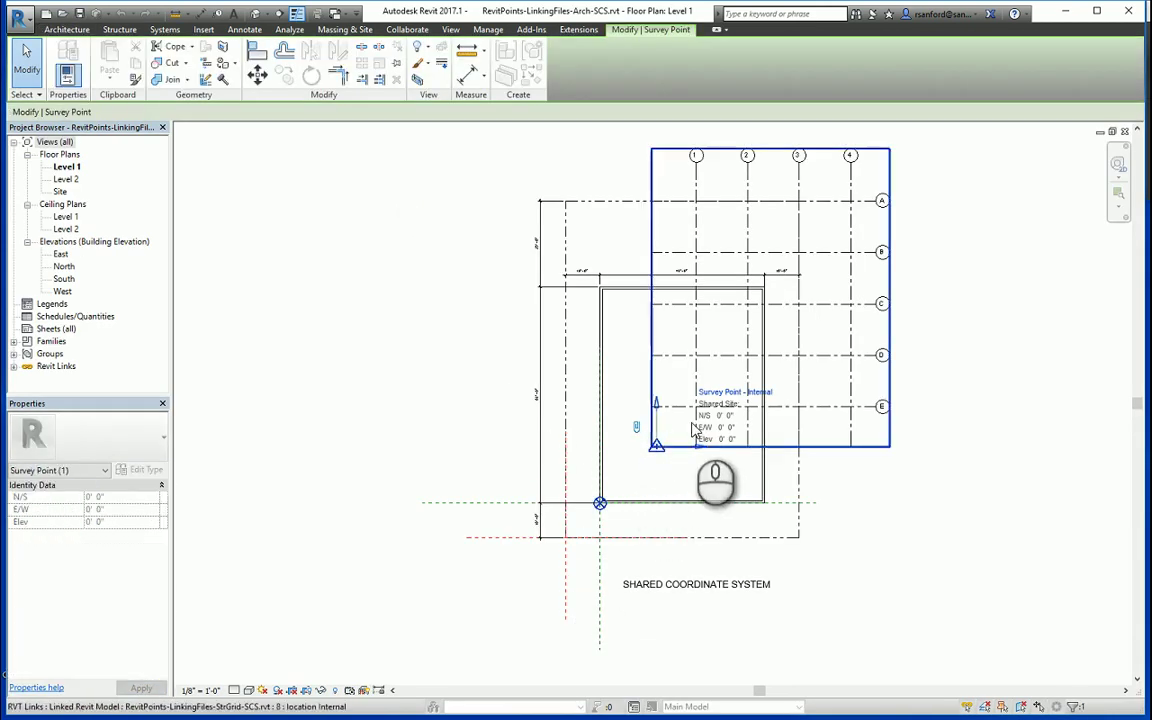
left_click(257, 74)
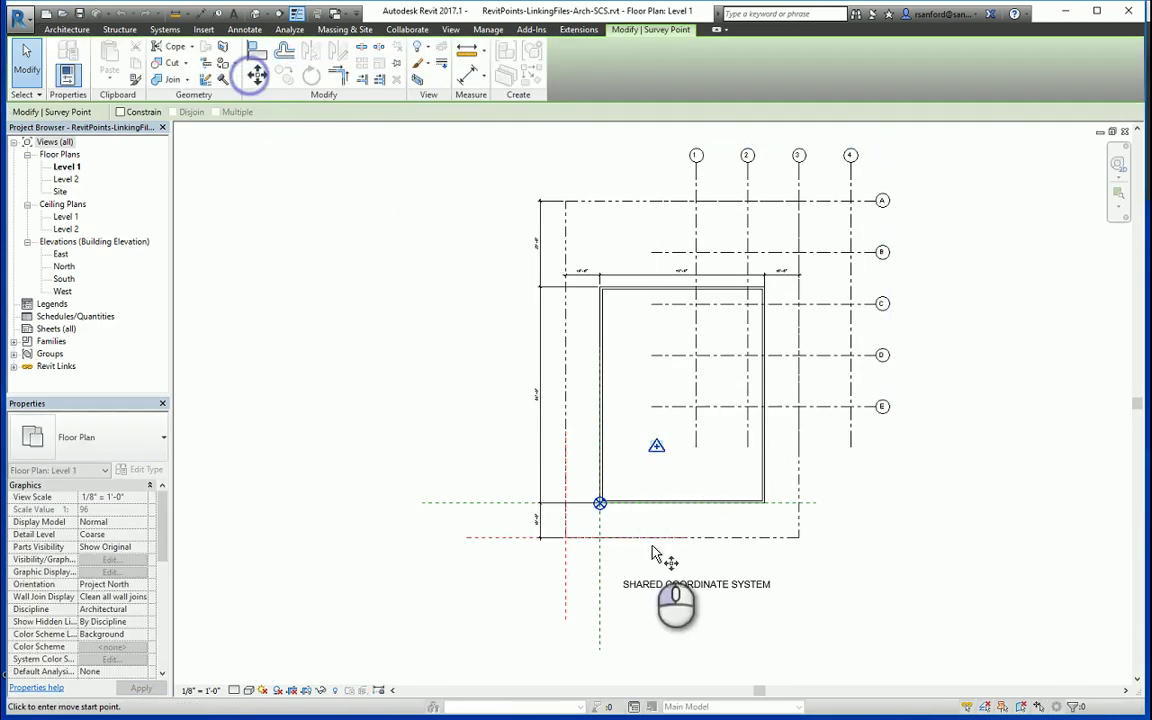
left_click(657, 450)
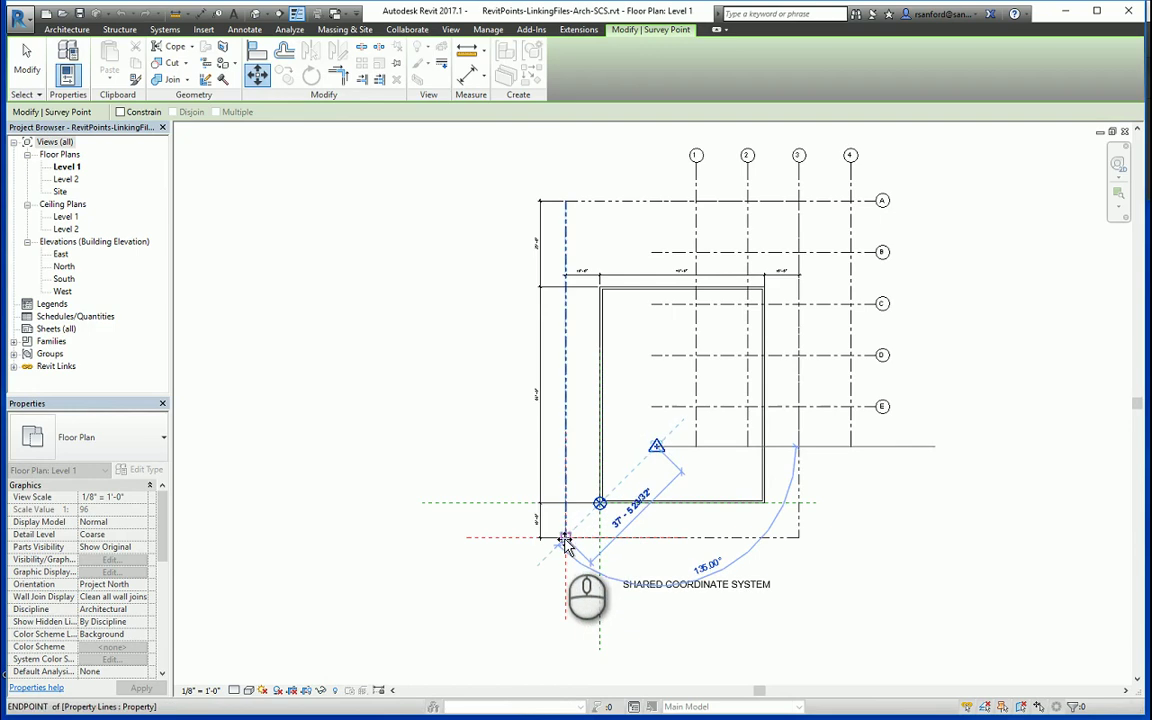
left_click(565, 541)
left_click(373, 447)
scroll(394, 407, "up", 2)
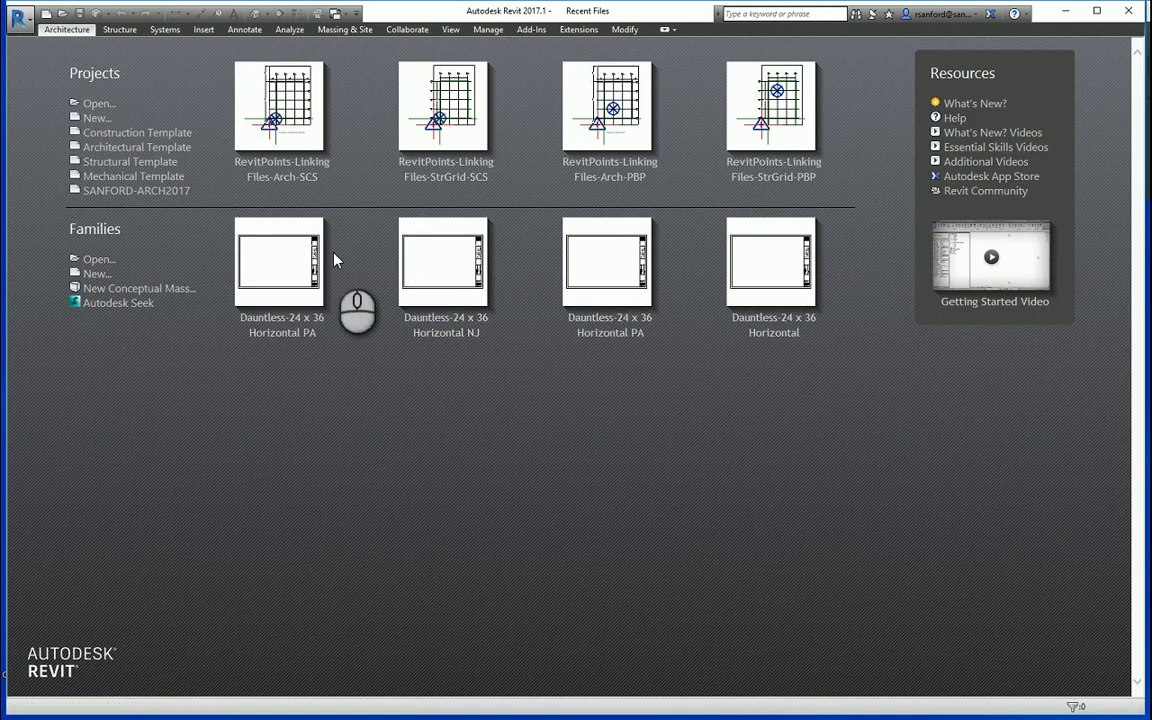
- Reopen StrGrid-SCS to check its realigned position, then close it
left_click(450, 117)
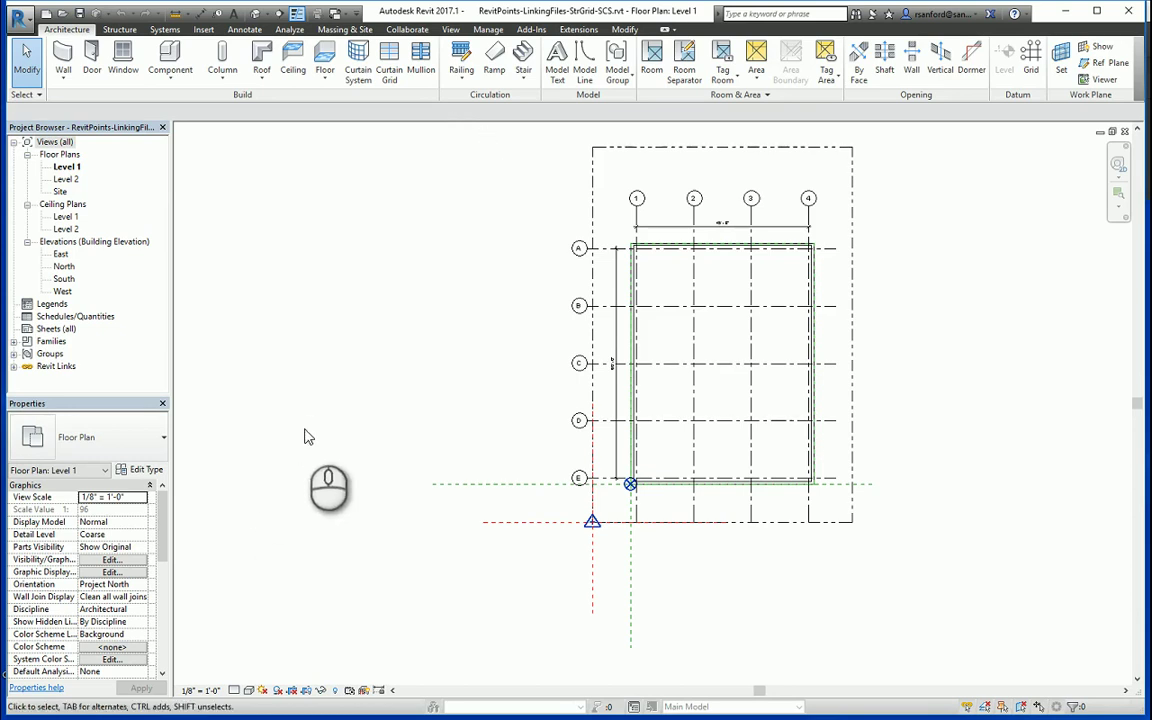
middle_click_drag(375, 323, 375, 323)
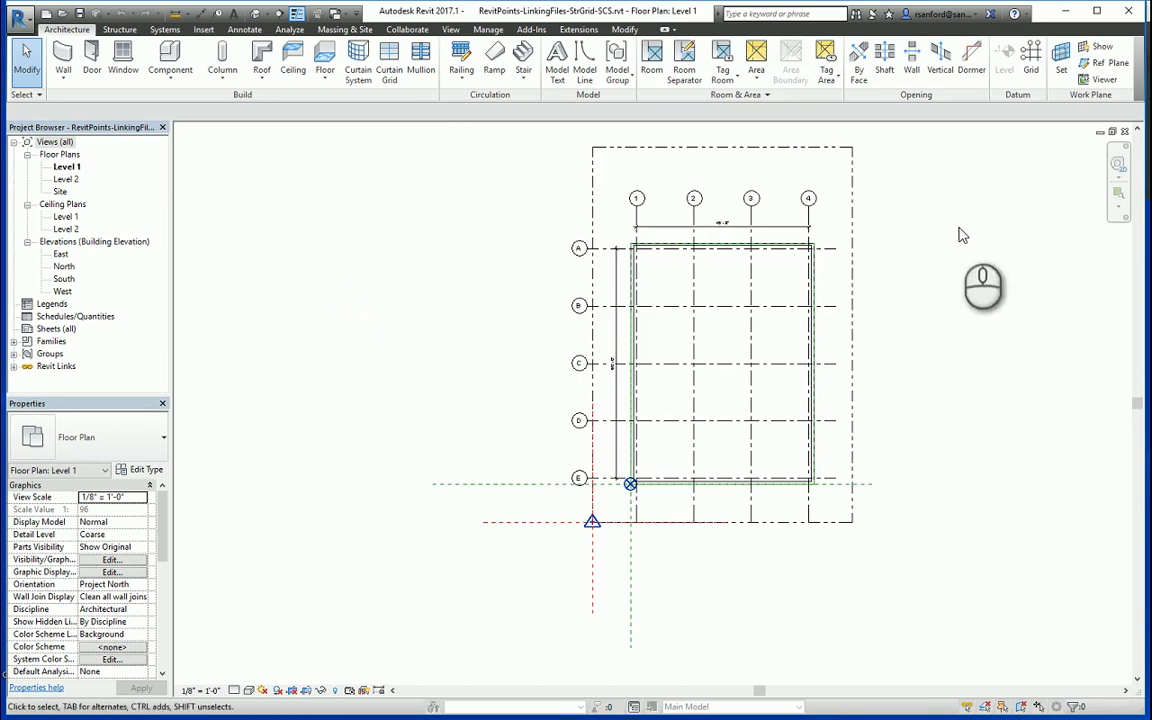
left_click(1124, 132)
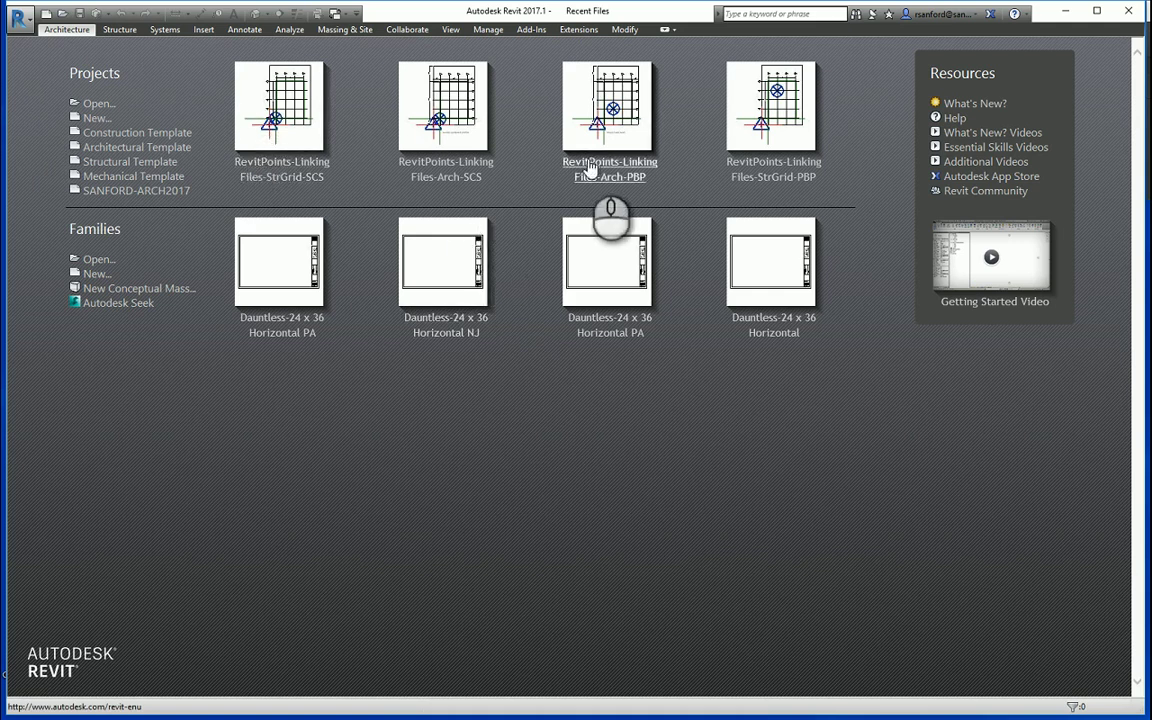
- Open RevitPoints-LinkingFiles-Arch-PBP from the Recent Files page
left_click(622, 138)
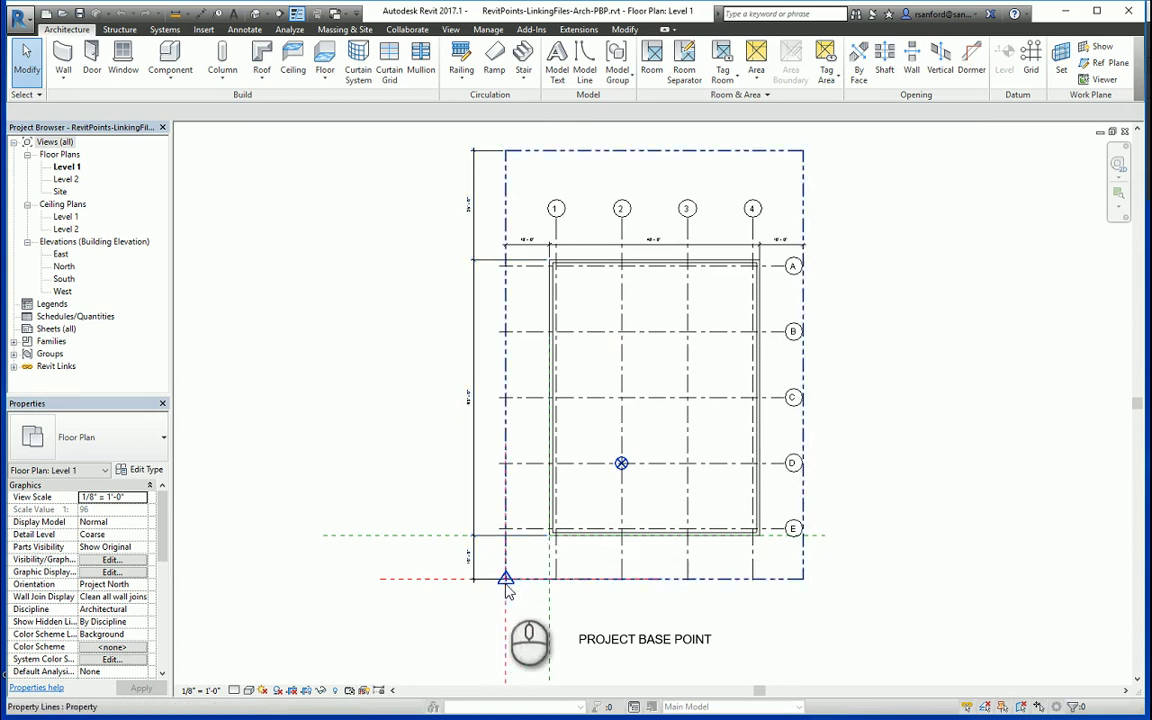
- Move the survey point from the property corner to near grid D; verify StrGrid-PBP shows <Not Shared>
left_click(505, 577)
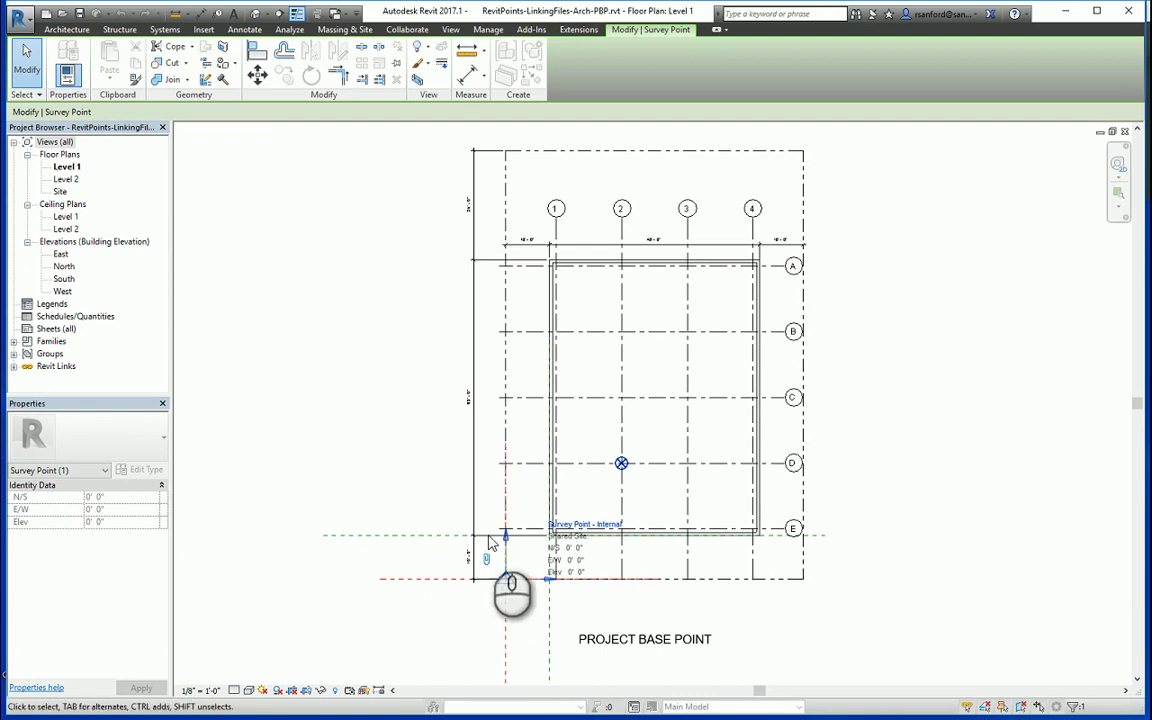
left_click(257, 75)
left_click(455, 587)
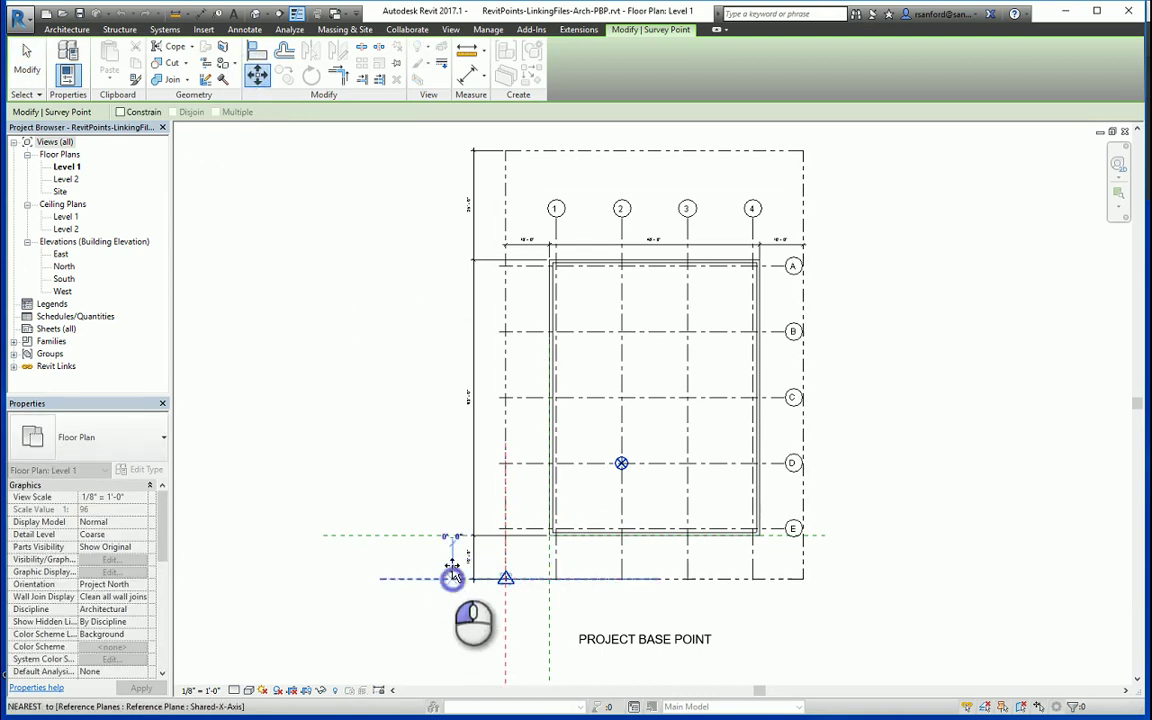
left_click(528, 498)
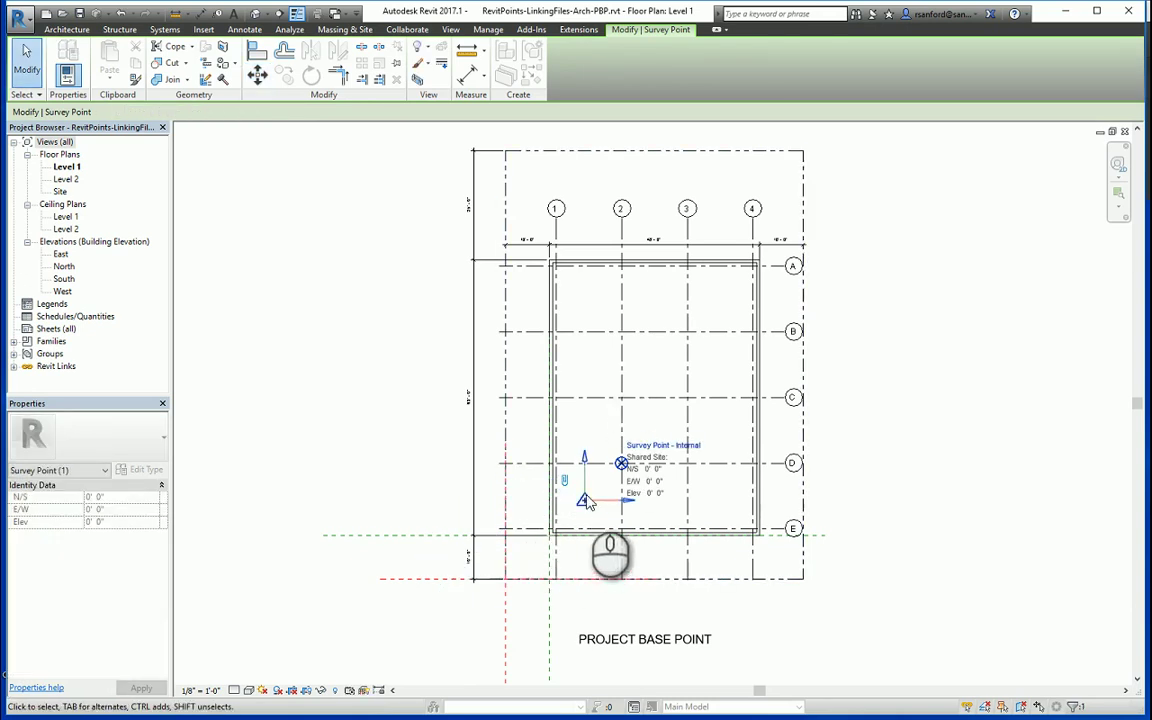
left_click(622, 378)
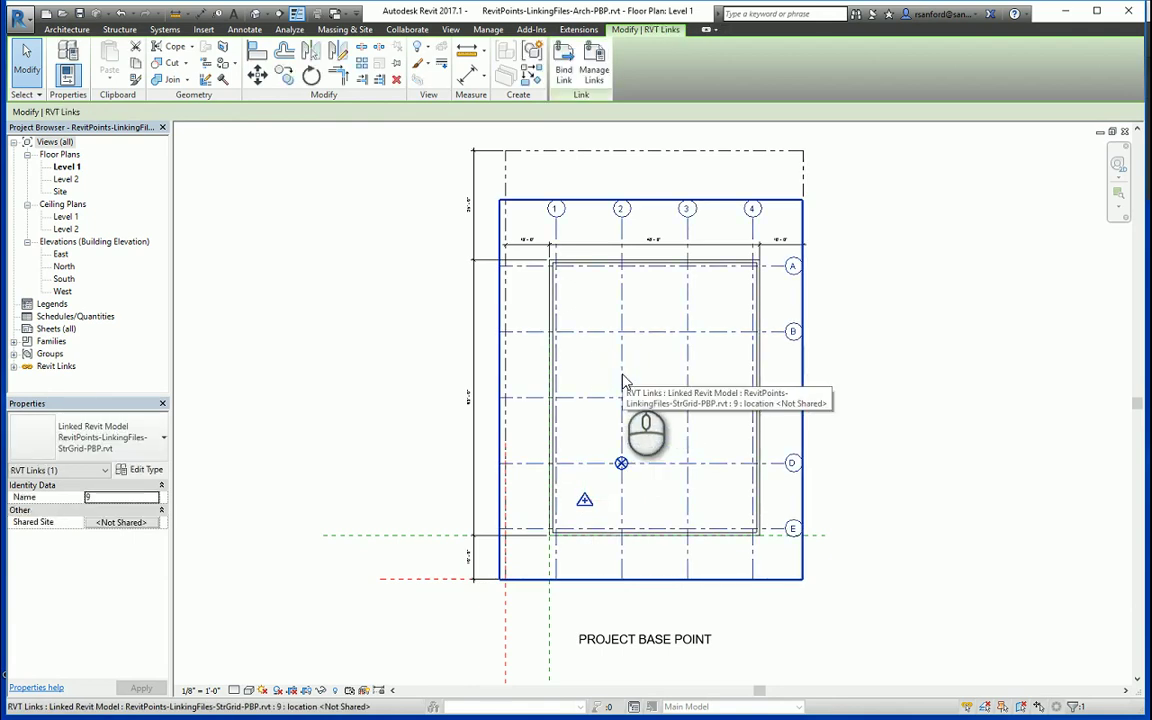